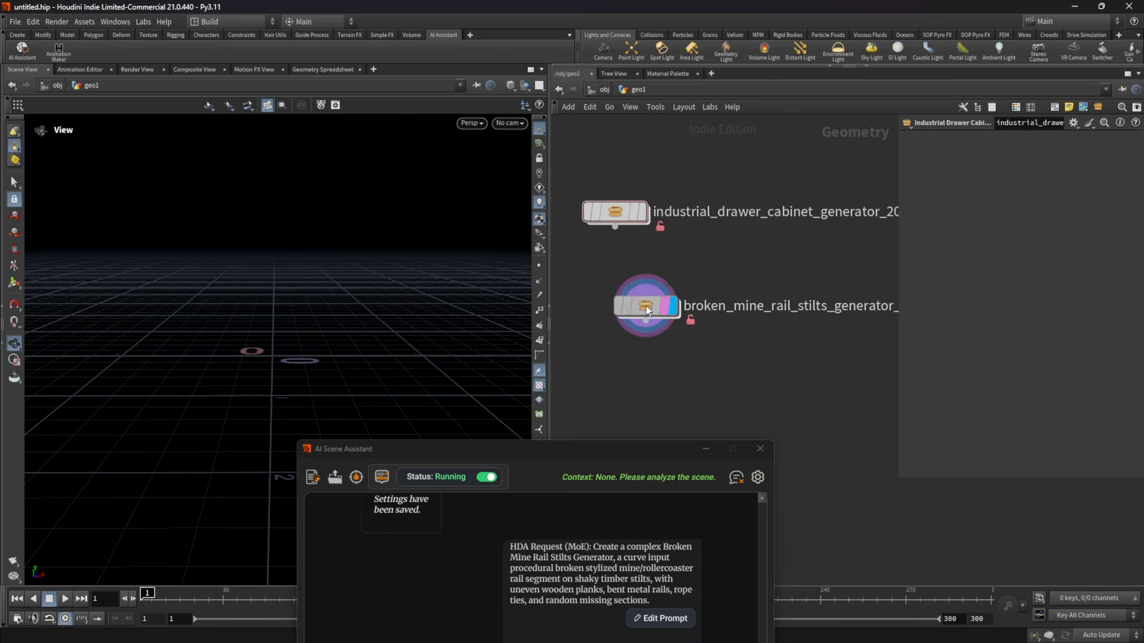
Step: Open the broken mine rail stilts generator subnet and examine its internal node network
{"action": "double_click", "coordinate": [647, 309]}
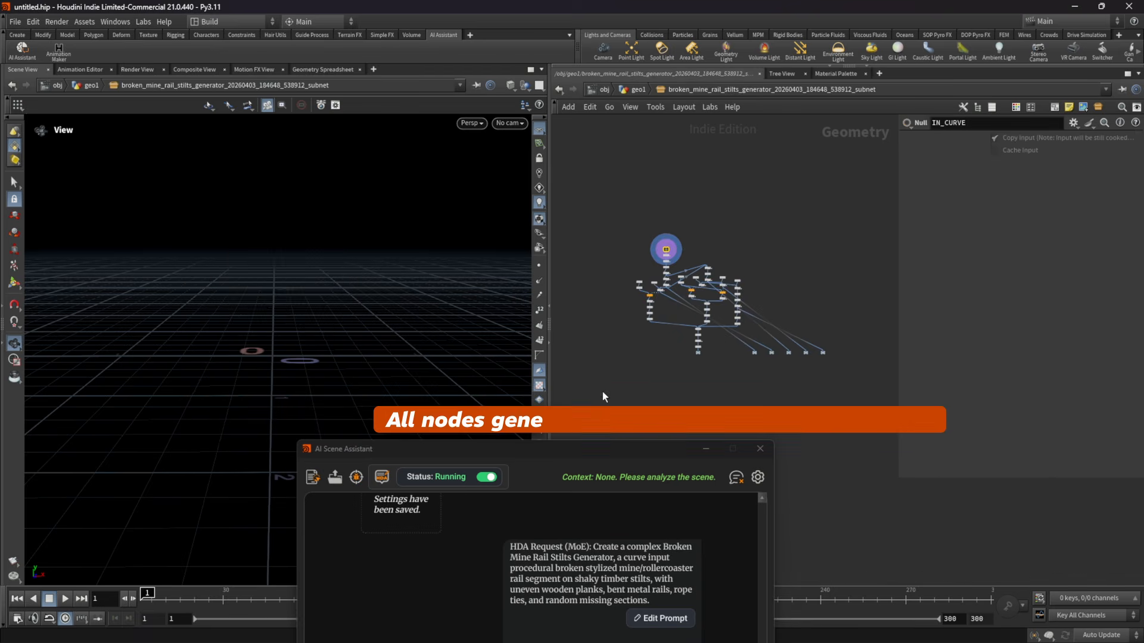
{"action": "left_click_drag", "start_coordinate": [548, 400], "coordinate": [373, 400]}
{"action": "scroll", "coordinate": [692, 348], "scroll_direction": "up", "scroll_amount": 6}
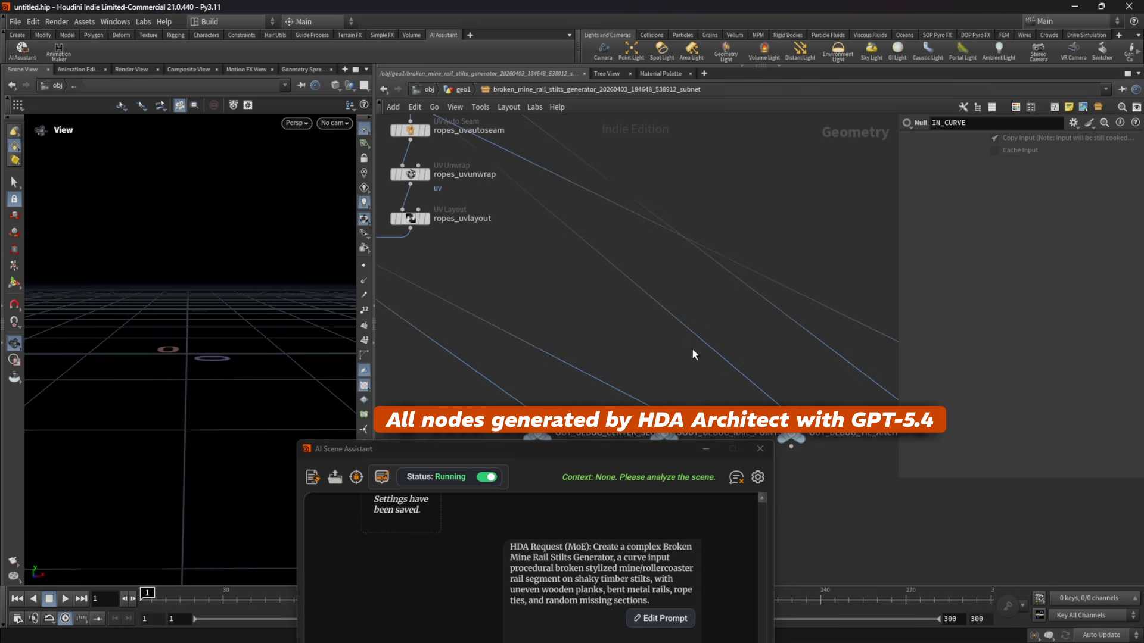
{"action": "scroll", "coordinate": [692, 349], "scroll_direction": "down", "scroll_amount": 6}
{"action": "middle_click_drag", "start_coordinate": [581, 219], "coordinate": [703, 242]}
{"action": "scroll", "coordinate": [602, 199], "scroll_direction": "up", "scroll_amount": 7}
{"action": "middle_click_drag", "start_coordinate": [522, 209], "coordinate": [520, 351]}
{"action": "scroll", "coordinate": [517, 355], "scroll_direction": "down", "scroll_amount": 3}
{"action": "left_click_drag", "start_coordinate": [194, 252], "coordinate": [228, 299]}
{"action": "scroll", "coordinate": [228, 299], "scroll_direction": "down", "scroll_amount": 3}
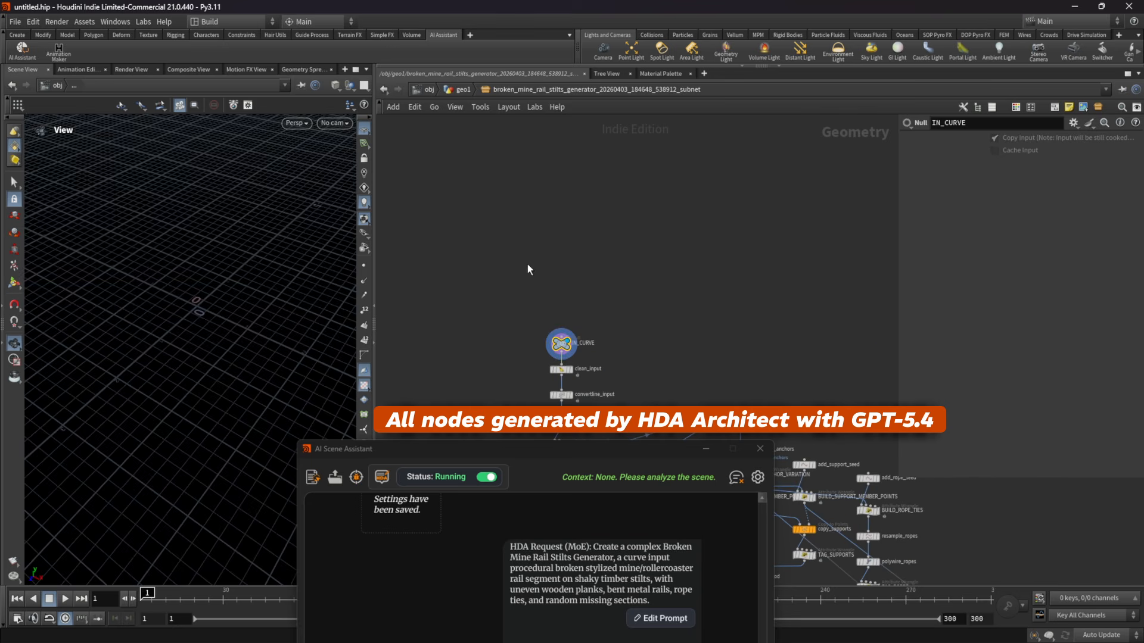
Step: Add a Draw Curve node above IN_CURVE and connect its output to IN_CURVE
{"action": "key", "text": "Tab"}
{"action": "type", "text": "gr"}
{"action": "key", "text": "BackSpace"}
{"action": "key", "text": "BackSpace"}
{"action": "type", "text": "dr"}
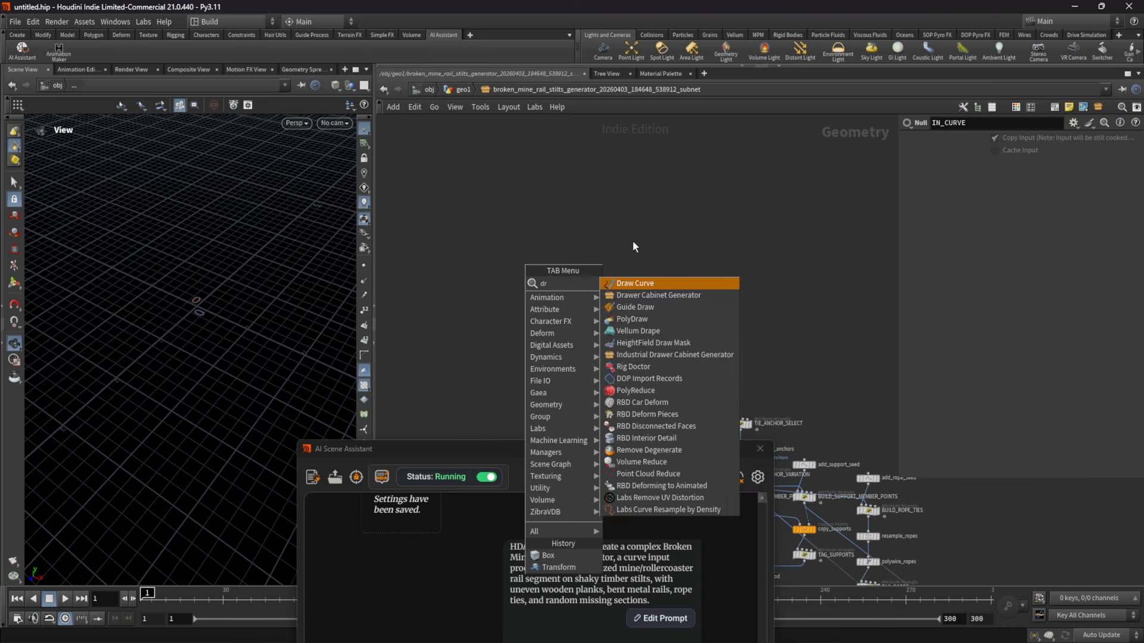
{"action": "left_click", "coordinate": [652, 284]}
{"action": "left_click", "coordinate": [585, 268]}
{"action": "left_click_drag", "start_coordinate": [585, 274], "coordinate": [559, 336]}
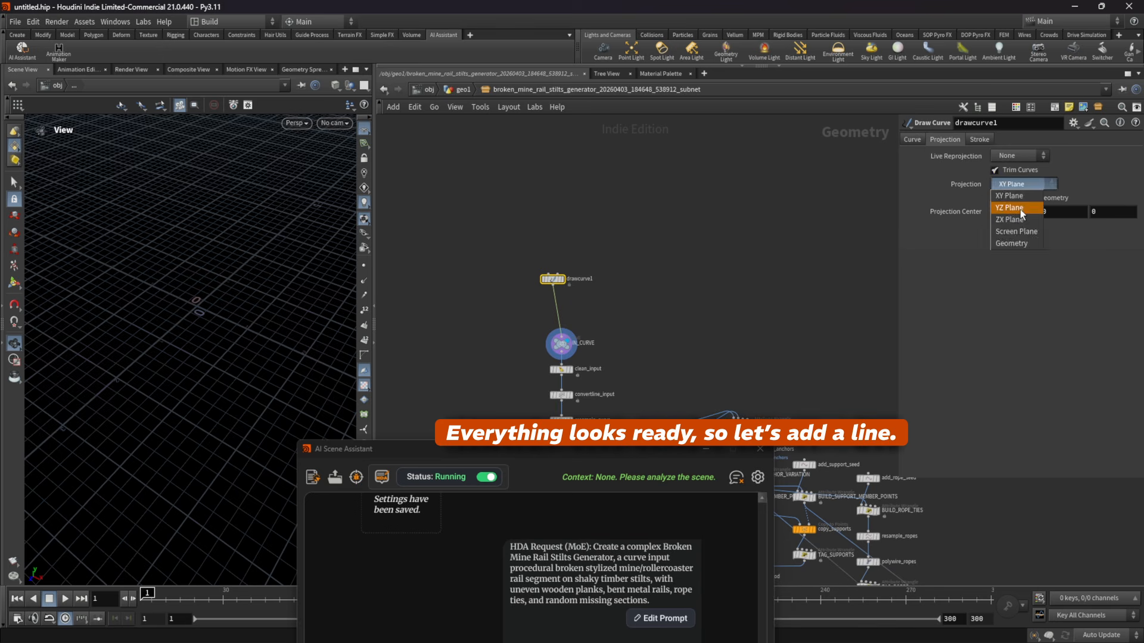
Step: Draw an S-shaped guide curve on the ZX plane and view the track generated along it
{"action": "left_click", "coordinate": [18, 281]}
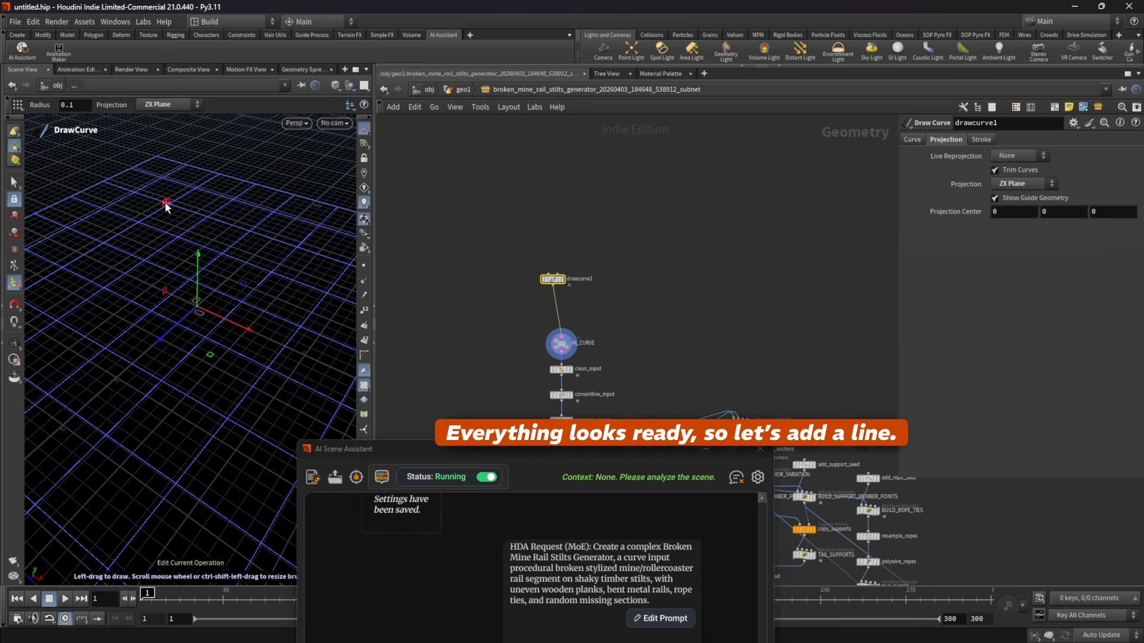
{"action": "left_click_drag", "start_coordinate": [281, 312], "coordinate": [258, 289], "text": "alt"}
{"action": "middle_click_drag", "start_coordinate": [526, 349], "coordinate": [529, 207]}
{"action": "middle_click_drag", "start_coordinate": [521, 280], "coordinate": [535, 213]}
{"action": "scroll", "coordinate": [621, 420], "scroll_direction": "down", "scroll_amount": 3}
{"action": "middle_click_drag", "start_coordinate": [621, 419], "coordinate": [627, 223]}
{"action": "scroll", "coordinate": [630, 299], "scroll_direction": "up", "scroll_amount": 7}
{"action": "mouse_move", "coordinate": [581, 357]}
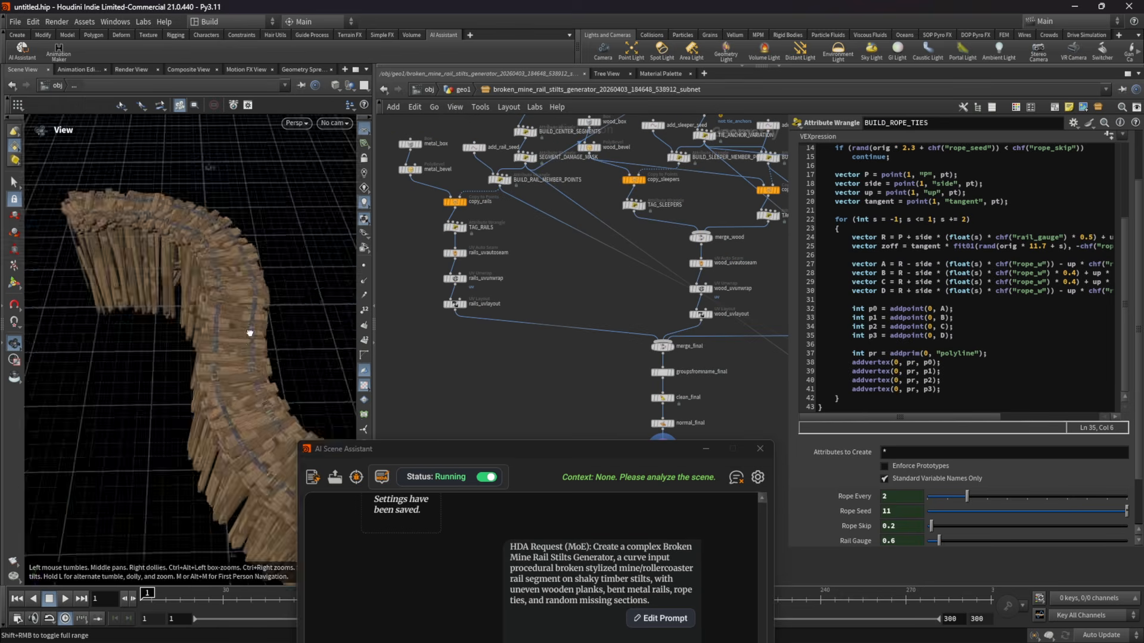
{"action": "left_click_drag", "start_coordinate": [197, 309], "coordinate": [245, 241]}
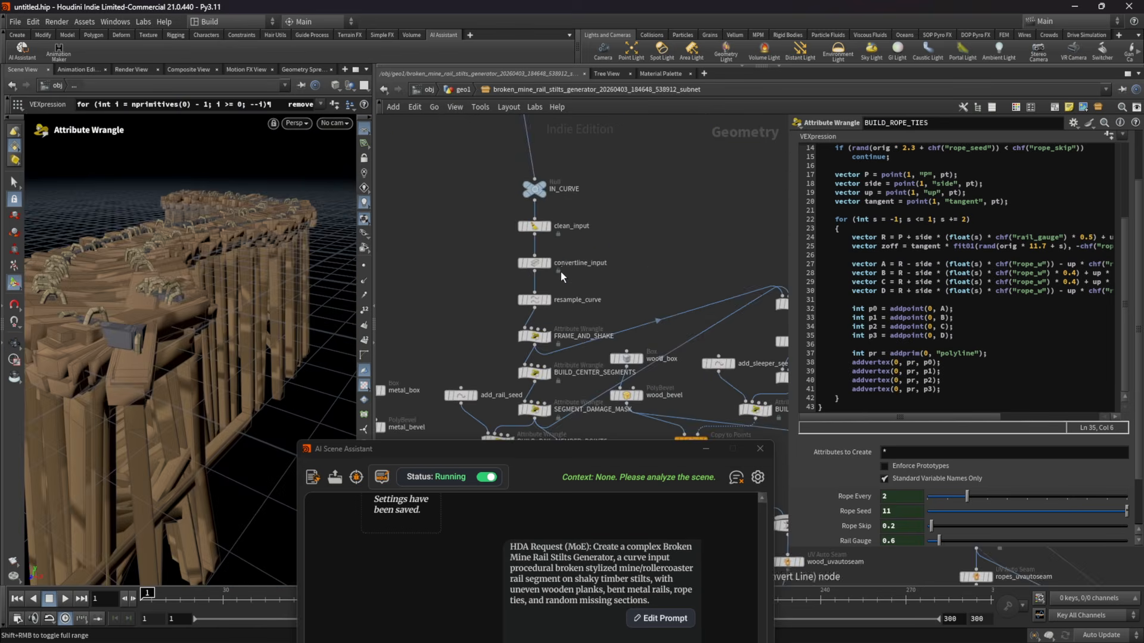
Step: Display resample_curve and set its maximum segment length to 0.39, with the maximum segments limit off
{"action": "left_click", "coordinate": [547, 299]}
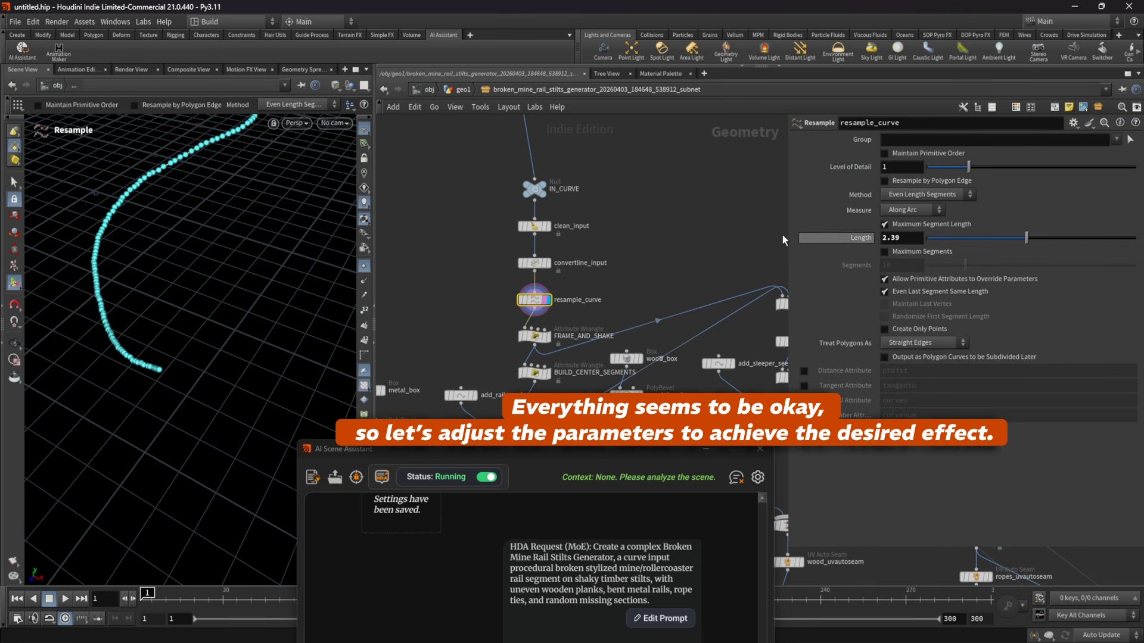
{"action": "left_click_drag", "start_coordinate": [623, 449], "coordinate": [586, 525]}
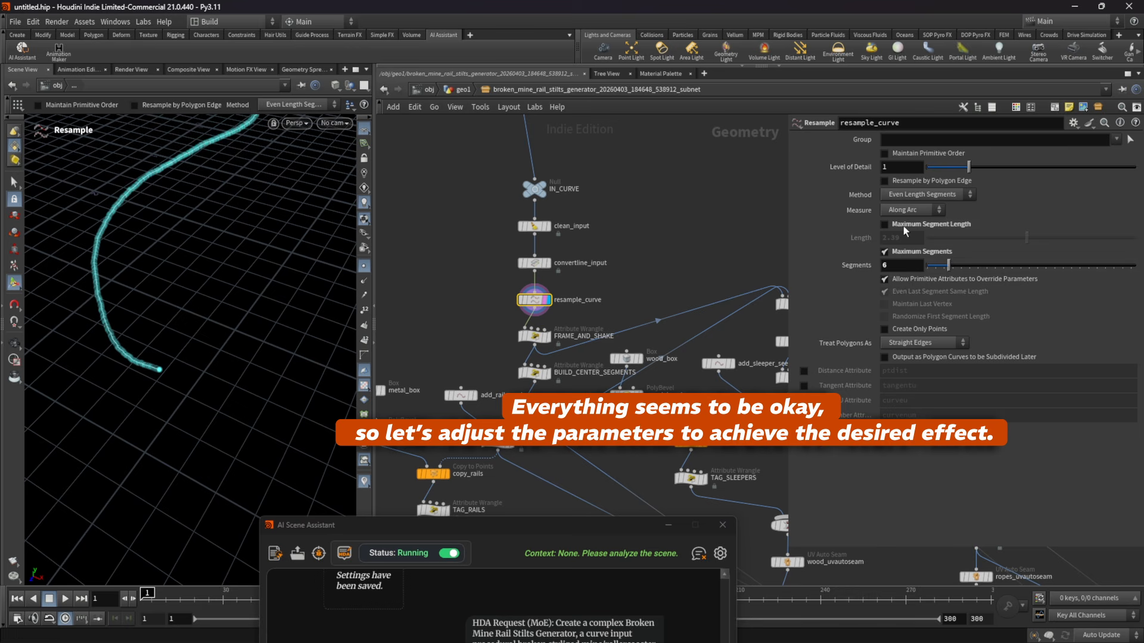
{"action": "left_click", "coordinate": [884, 224]}
{"action": "left_click", "coordinate": [884, 251]}
{"action": "left_click_drag", "start_coordinate": [1026, 238], "coordinate": [961, 238]}
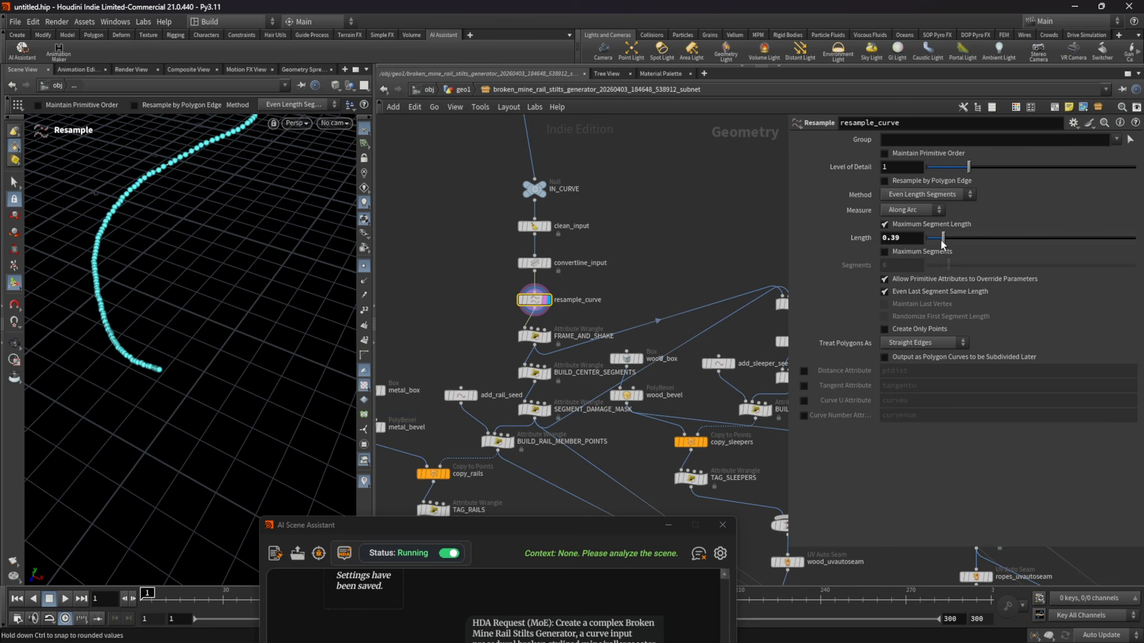
{"action": "left_click_drag", "start_coordinate": [178, 417], "coordinate": [184, 366], "text": "alt"}
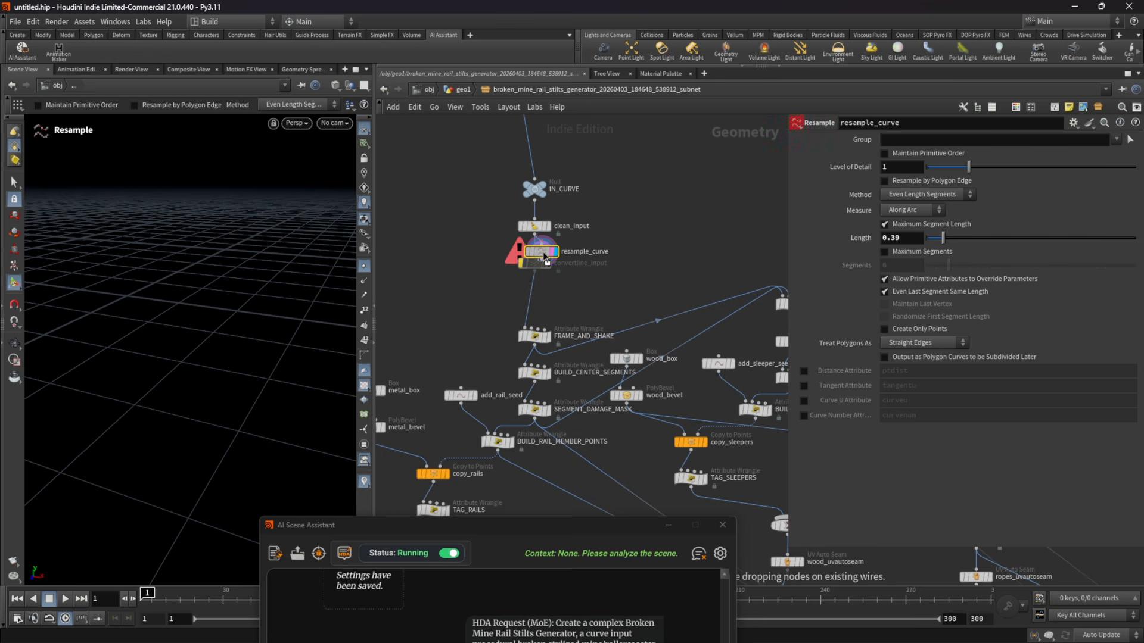
Step: Move resample_curve between clean_input and convertline_input and readjust its maximum segment length
{"action": "left_click_drag", "start_coordinate": [545, 257], "coordinate": [544, 264]}
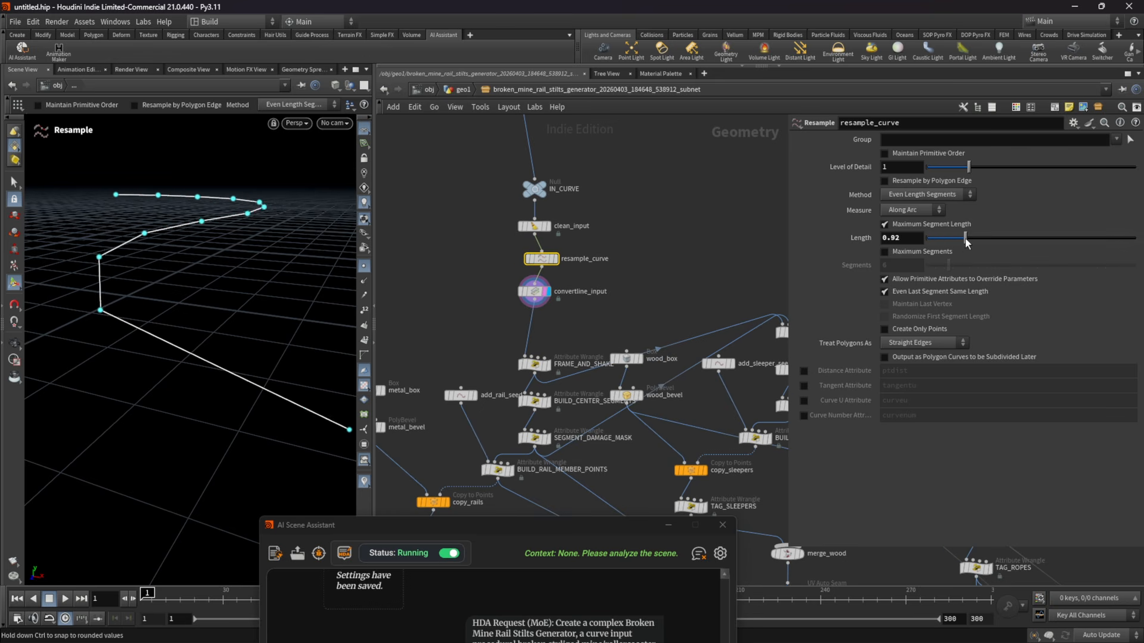
{"action": "left_click_drag", "start_coordinate": [957, 243], "coordinate": [955, 243]}
{"action": "scroll", "coordinate": [593, 309], "scroll_direction": "down", "scroll_amount": 4}
{"action": "scroll", "coordinate": [602, 477], "scroll_direction": "up", "scroll_amount": 5}
Step: Display OUT_FINAL and examine the generated rail structure up close and from several angles
{"action": "left_click", "coordinate": [607, 412]}
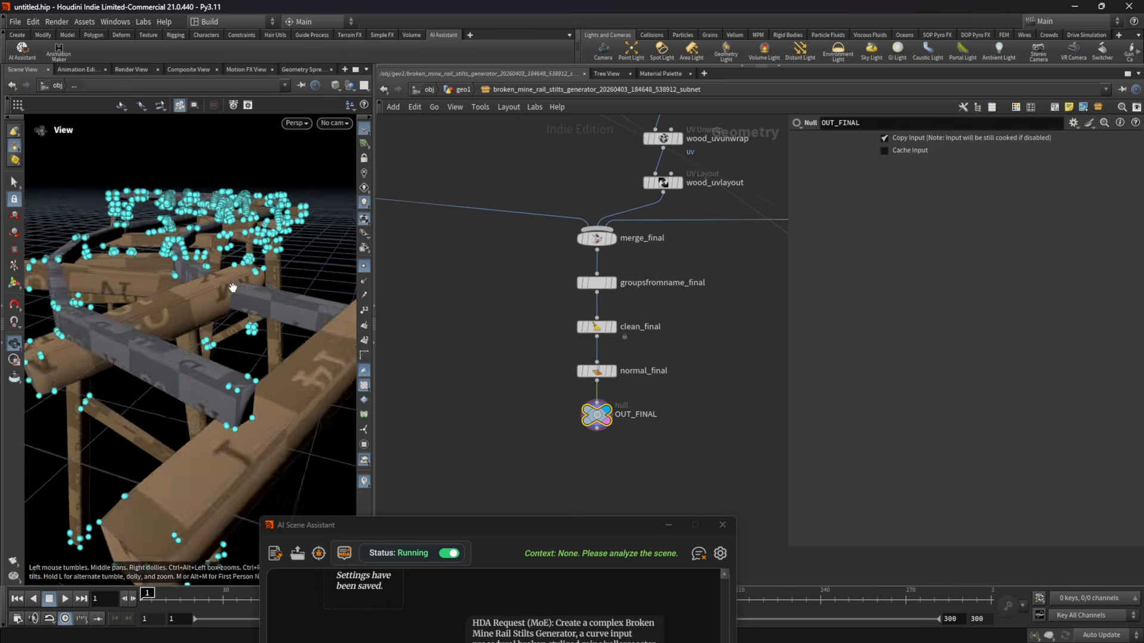
{"action": "left_click_drag", "start_coordinate": [316, 296], "coordinate": [237, 283], "text": "alt"}
{"action": "left_click", "coordinate": [363, 265]}
{"action": "left_click_drag", "start_coordinate": [322, 274], "coordinate": [252, 276], "text": "alt"}
{"action": "left_click_drag", "start_coordinate": [374, 333], "coordinate": [262, 312]}
{"action": "scroll", "coordinate": [585, 299], "scroll_direction": "down", "scroll_amount": 5}
{"action": "scroll", "coordinate": [357, 363], "scroll_direction": "up", "scroll_amount": 7}
{"action": "left_click_drag", "start_coordinate": [365, 368], "coordinate": [290, 278], "text": "alt"}
{"action": "scroll", "coordinate": [279, 310], "scroll_direction": "down", "scroll_amount": 4}
{"action": "scroll", "coordinate": [649, 248], "scroll_direction": "up", "scroll_amount": 3}
Step: Extend the drawcurve1 path on the ZX plane into a much longer looping track
{"action": "left_click", "coordinate": [678, 228]}
{"action": "scroll", "coordinate": [299, 250], "scroll_direction": "down", "scroll_amount": 6}
{"action": "middle_click_drag", "start_coordinate": [289, 278], "coordinate": [205, 274], "text": "alt"}
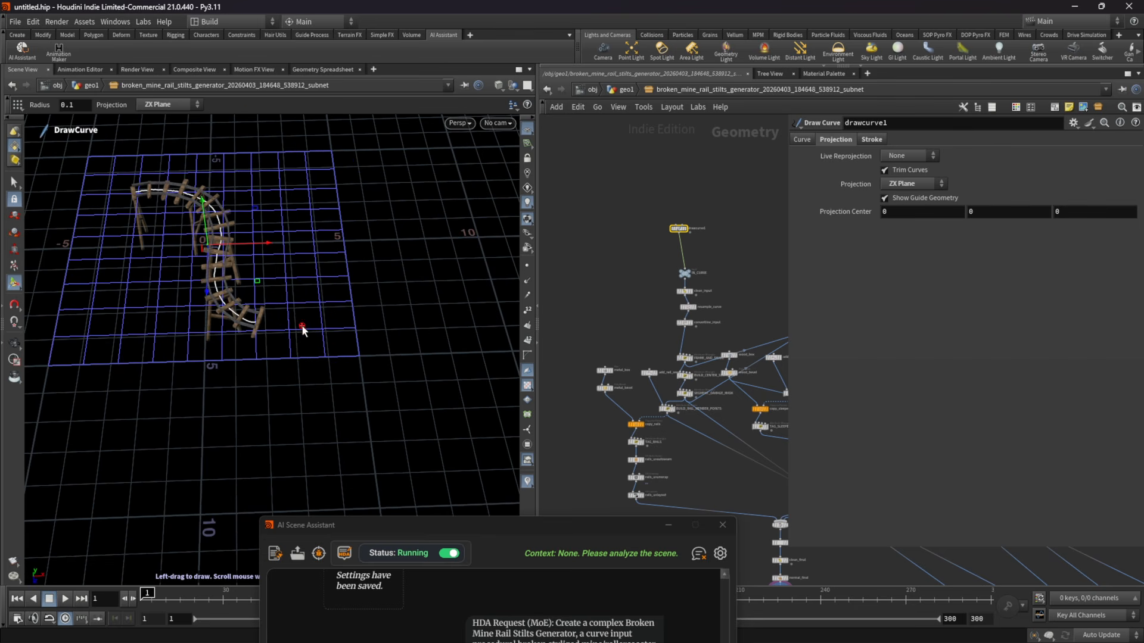
{"action": "left_click_drag", "start_coordinate": [280, 238], "coordinate": [304, 286], "text": "alt"}
{"action": "scroll", "coordinate": [305, 279], "scroll_direction": "down", "scroll_amount": 4, "text": "alt"}
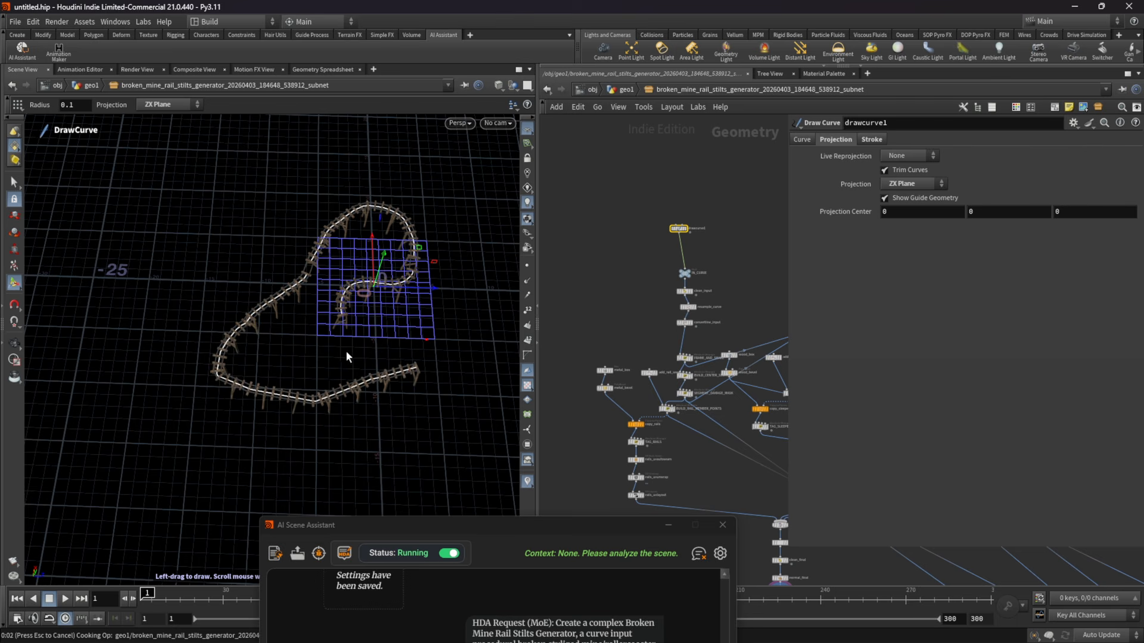
Step: Examine the extended track and its stilts from several angles
{"action": "left_click_drag", "start_coordinate": [346, 401], "coordinate": [334, 301], "text": "alt"}
{"action": "scroll", "coordinate": [204, 342], "scroll_direction": "up", "scroll_amount": 6}
{"action": "left_click_drag", "start_coordinate": [205, 355], "coordinate": [254, 352], "text": "alt"}
{"action": "middle_click_drag", "start_coordinate": [255, 352], "coordinate": [207, 326], "text": "alt"}
{"action": "left_click_drag", "start_coordinate": [207, 326], "coordinate": [381, 380], "text": "alt"}
{"action": "scroll", "coordinate": [375, 369], "scroll_direction": "down", "scroll_amount": 1}
Step: Display the debug output nulls for the center segments, rail points and tie anchors one after another
{"action": "middle_click_drag", "start_coordinate": [836, 551], "coordinate": [791, 401]}
{"action": "left_click_drag", "start_coordinate": [790, 546], "coordinate": [885, 360]}
{"action": "middle_click_drag", "start_coordinate": [910, 426], "coordinate": [741, 409]}
{"action": "scroll", "coordinate": [741, 409], "scroll_direction": "up", "scroll_amount": 4}
{"action": "left_click", "coordinate": [784, 397]}
{"action": "left_click", "coordinate": [881, 401]}
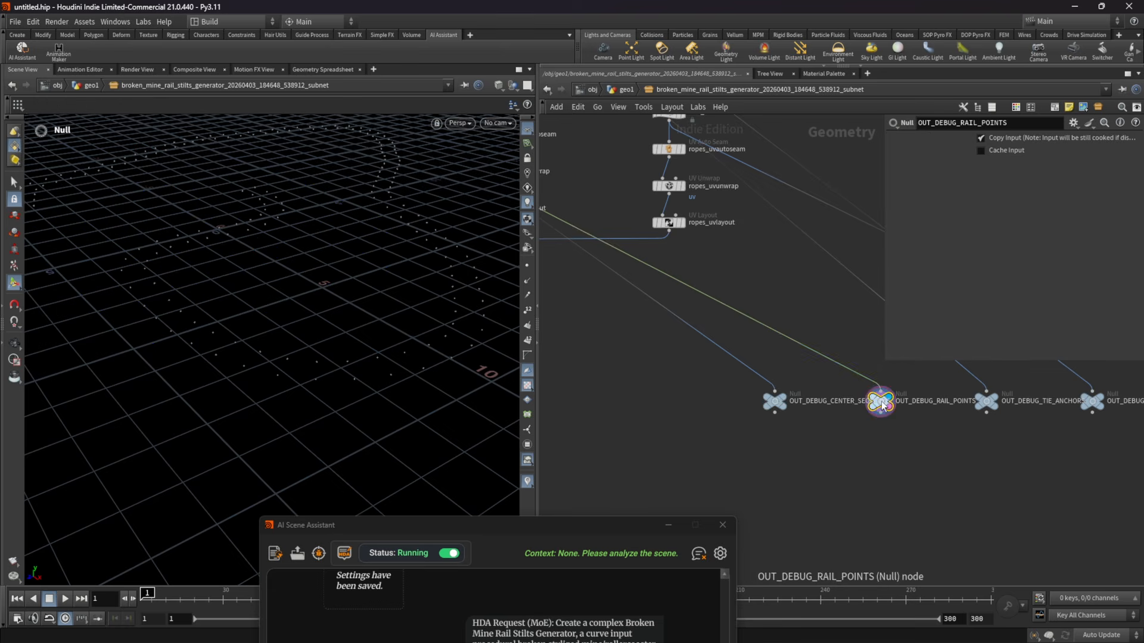
{"action": "middle_click_drag", "start_coordinate": [980, 395], "coordinate": [834, 391]}
{"action": "left_click", "coordinate": [953, 401]}
Step: Examine the geometry of successive upstream nodes, finishing with TAG_SLEEPERS displayed
{"action": "scroll", "coordinate": [671, 452], "scroll_direction": "down", "scroll_amount": 3}
{"action": "middle_click_drag", "start_coordinate": [671, 454], "coordinate": [983, 488]}
{"action": "scroll", "coordinate": [714, 446], "scroll_direction": "up", "scroll_amount": 3}
{"action": "left_click", "coordinate": [717, 446]}
{"action": "left_click", "coordinate": [709, 447]}
{"action": "left_click_drag", "start_coordinate": [250, 375], "coordinate": [215, 372], "text": "alt"}
{"action": "middle_click_drag", "start_coordinate": [575, 209], "coordinate": [796, 260]}
{"action": "scroll", "coordinate": [655, 252], "scroll_direction": "up", "scroll_amount": 1}
{"action": "middle_click_drag", "start_coordinate": [652, 173], "coordinate": [637, 283]}
{"action": "left_click", "coordinate": [631, 273]}
{"action": "left_click", "coordinate": [611, 273]}
{"action": "mouse_move", "coordinate": [333, 256]}
{"action": "left_mouse_down", "text": "alt"}
{"action": "mouse_move", "coordinate": [324, 303]}
{"action": "mouse_move", "coordinate": [322, 265]}
{"action": "left_mouse_up", "text": "alt"}
{"action": "middle_click_drag", "start_coordinate": [695, 300], "coordinate": [405, 288]}
{"action": "scroll", "coordinate": [763, 280], "scroll_direction": "up", "scroll_amount": 1}
{"action": "left_click", "coordinate": [766, 279]}
{"action": "left_click", "coordinate": [748, 279]}
{"action": "middle_click_drag", "start_coordinate": [645, 238], "coordinate": [681, 408]}
{"action": "left_click", "coordinate": [650, 304]}
{"action": "left_click", "coordinate": [633, 303]}
Step: Inspect add_sleeper_seed, blast_tie_anchors, TIE_ANCHOR_VARIATION and BUILD_SLEEPER_MEMBER_POINTS to trace how the sleepers are placed
{"action": "left_click", "coordinate": [657, 215]}
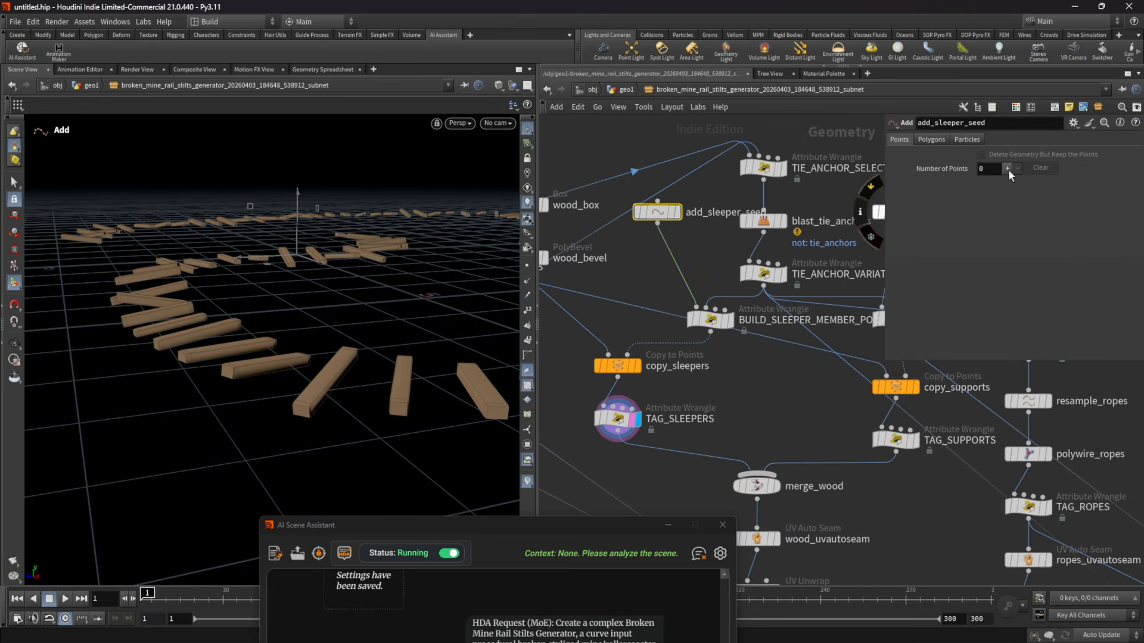
{"action": "left_click", "coordinate": [719, 322]}
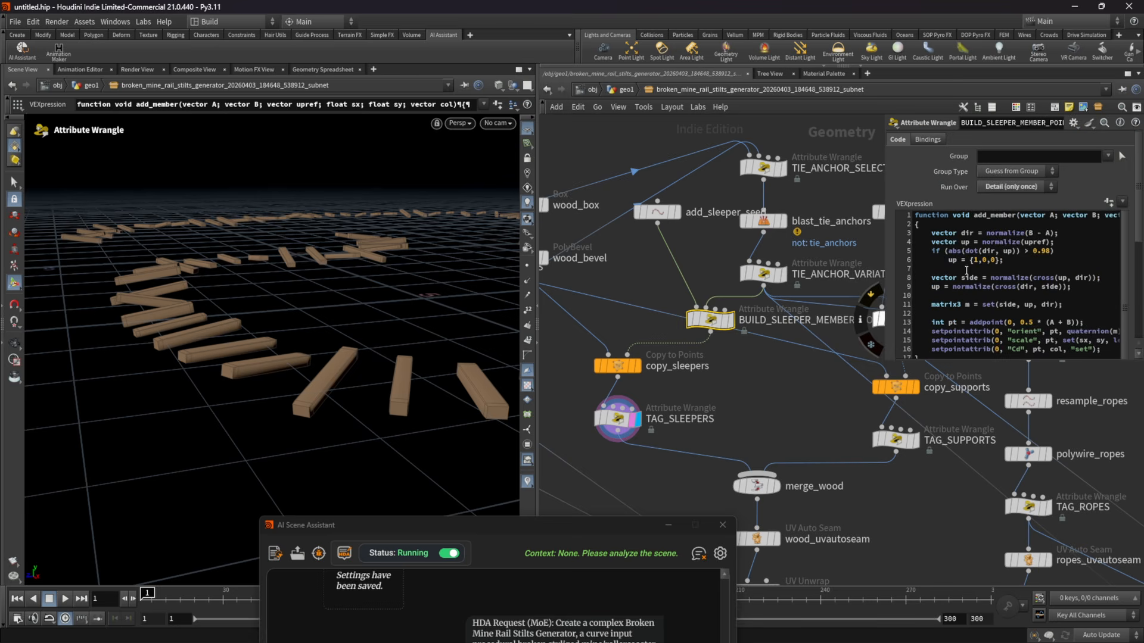
{"action": "left_click", "coordinate": [770, 277]}
{"action": "left_click", "coordinate": [766, 223]}
{"action": "left_click", "coordinate": [782, 221]}
{"action": "left_click_drag", "start_coordinate": [251, 289], "coordinate": [337, 334], "text": "alt"}
{"action": "left_click", "coordinate": [1006, 202]}
{"action": "key", "text": "ctrl+z"}
{"action": "left_click", "coordinate": [781, 273]}
{"action": "left_click_drag", "start_coordinate": [711, 321], "coordinate": [702, 341]}
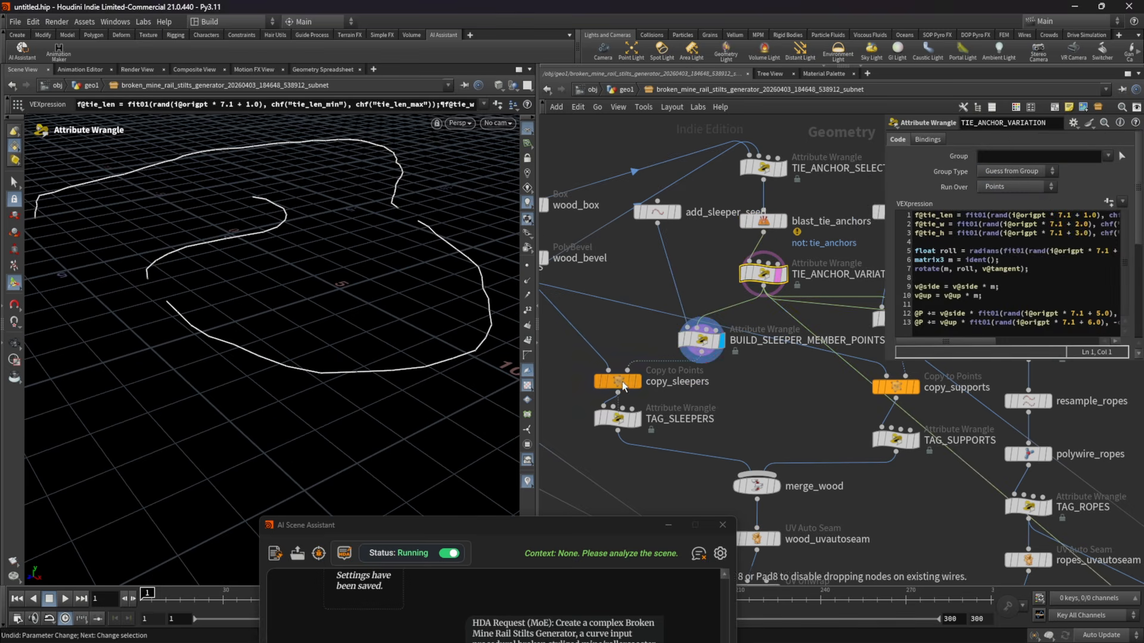
{"action": "left_click", "coordinate": [702, 344]}
{"action": "key", "text": "Tab"}
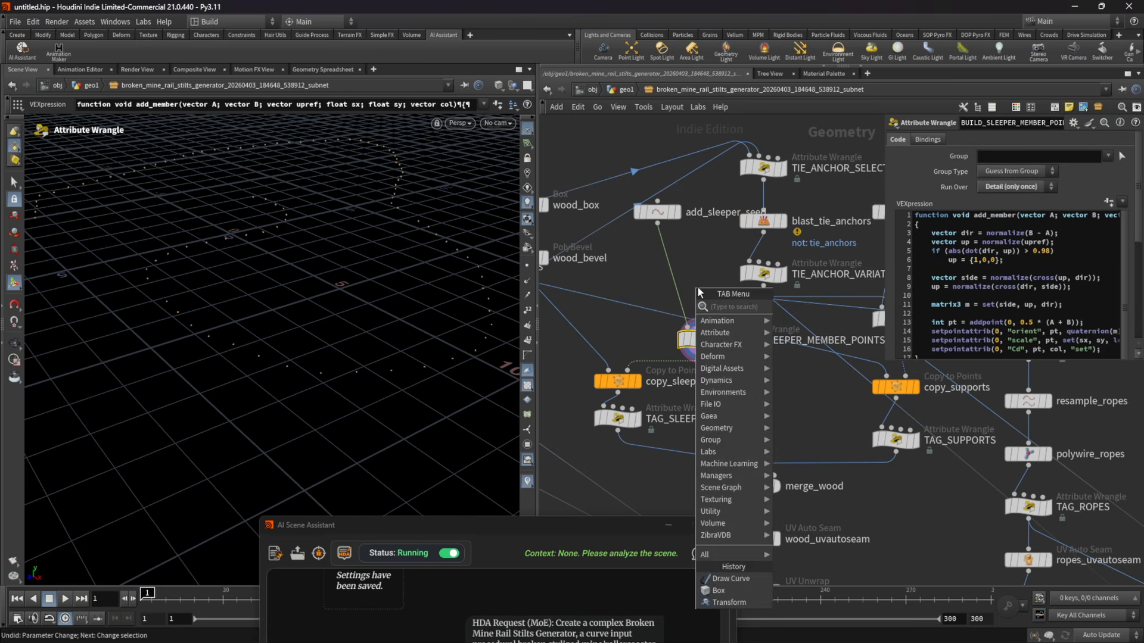
{"action": "type", "text": "re"}
{"action": "key", "text": "Escape"}
Step: Read through the VEX code of BUILD_SLEEPER_MEMBER_POINTS in an enlarged parameter area
{"action": "scroll", "coordinate": [952, 302], "scroll_direction": "down", "scroll_amount": 8}
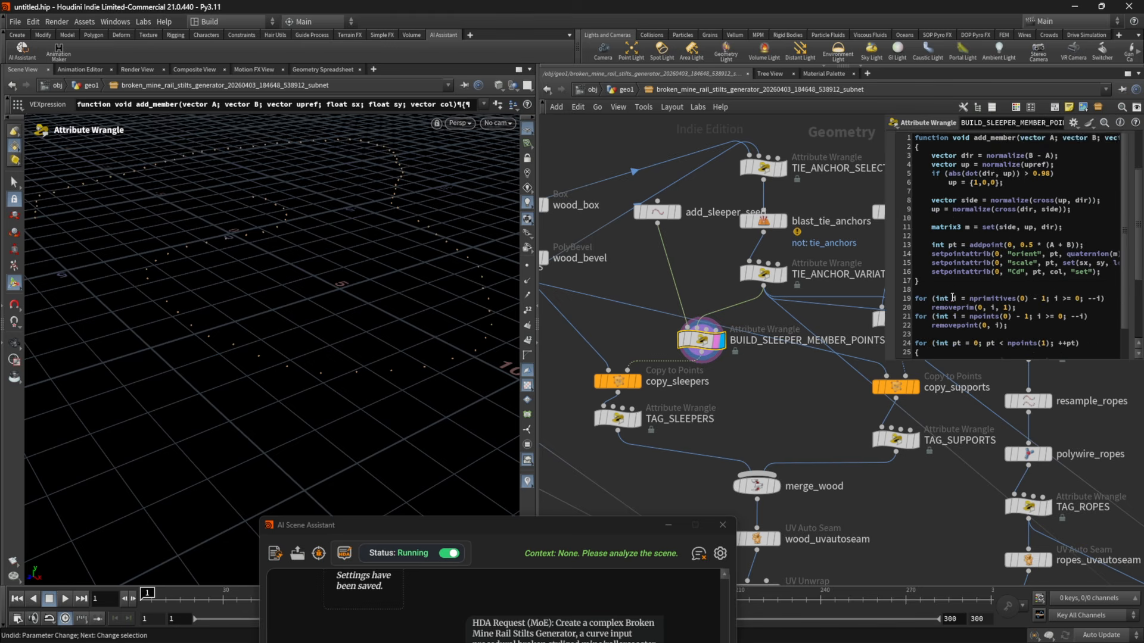
{"action": "left_click_drag", "start_coordinate": [886, 363], "coordinate": [809, 360]}
{"action": "scroll", "coordinate": [856, 250], "scroll_direction": "up", "scroll_amount": 8}
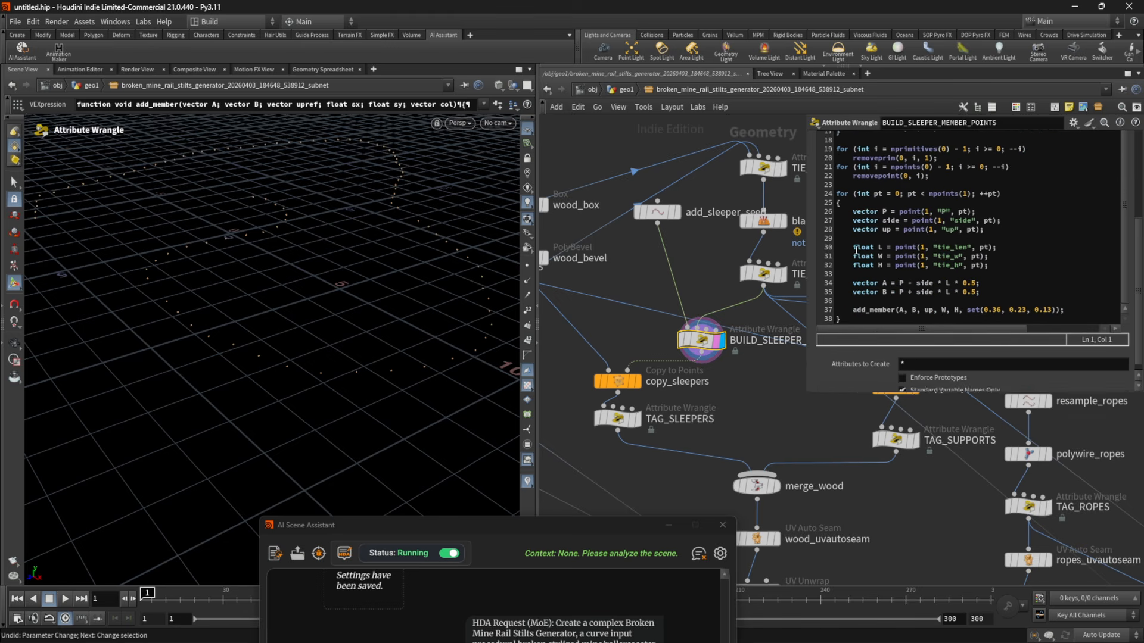
Step: Insert a Resample node between TIE_ANCHOR_VARIATION and BUILD_SLEEPER_MEMBER_POINTS
{"action": "left_click", "coordinate": [785, 276]}
{"action": "key", "text": "Tab"}
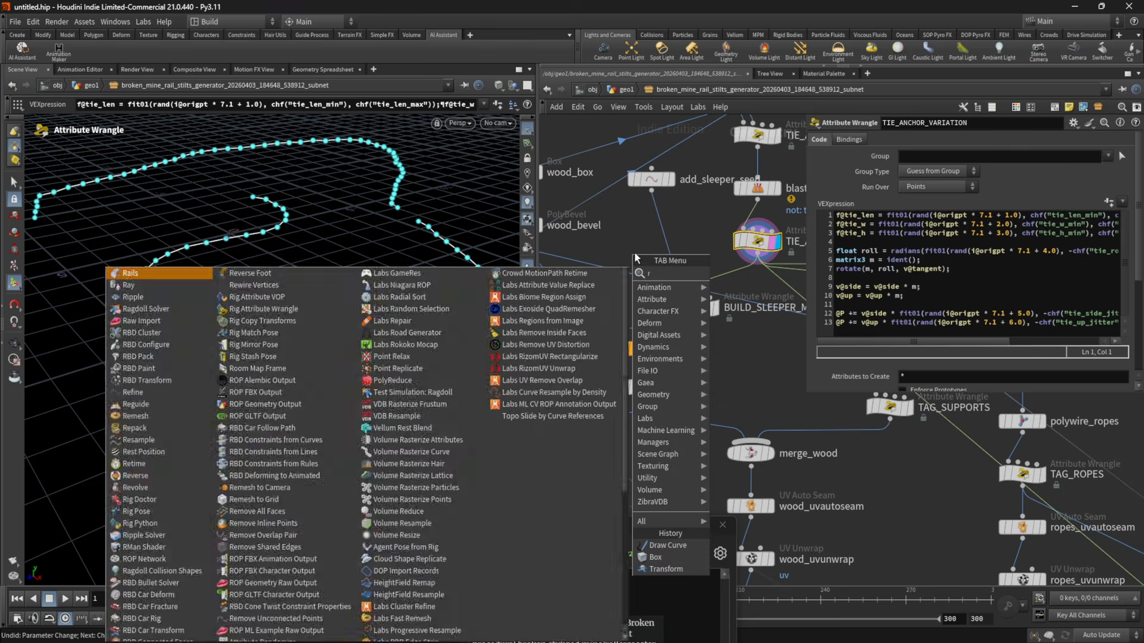
{"action": "left_click", "coordinate": [744, 318]}
{"action": "left_click", "coordinate": [744, 292]}
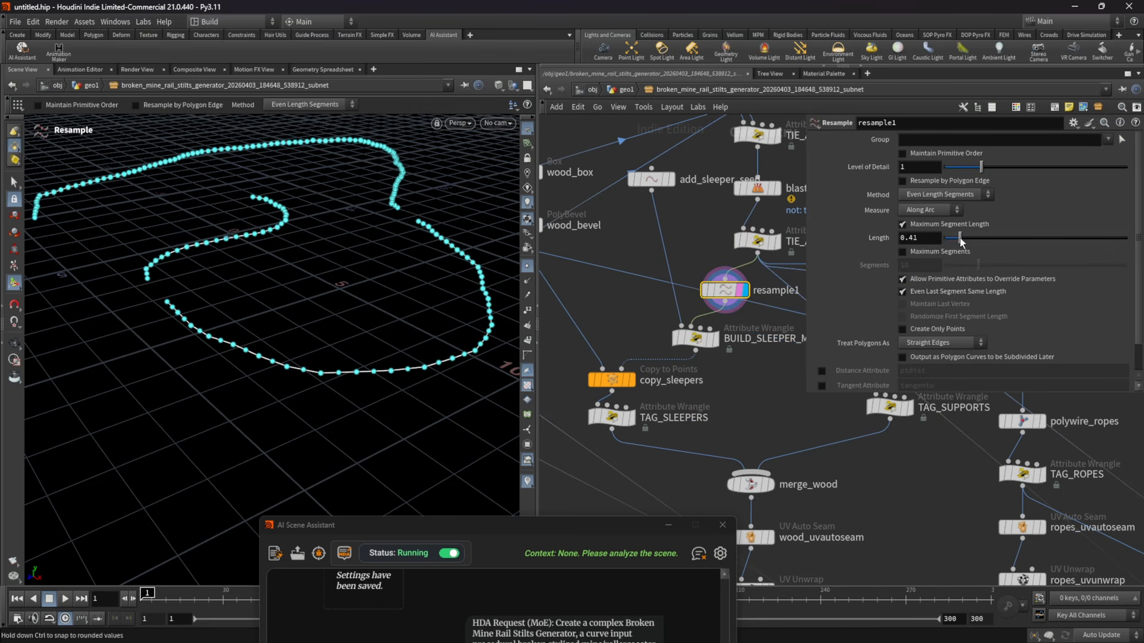
Step: Set the maximum segment length of the sleepers' new Resample node to 0.66 while viewing the sleepers
{"action": "middle_click_drag", "start_coordinate": [634, 418], "coordinate": [651, 368]}
{"action": "scroll", "coordinate": [651, 367], "scroll_direction": "up", "scroll_amount": 1}
{"action": "left_click", "coordinate": [651, 368]}
{"action": "left_click_drag", "start_coordinate": [969, 236], "coordinate": [969, 237]}
Step: Display merge_wood and examine the combined sleepers and supports from several angles
{"action": "middle_click_drag", "start_coordinate": [771, 421], "coordinate": [686, 324]}
{"action": "scroll", "coordinate": [685, 324], "scroll_direction": "up", "scroll_amount": 1}
{"action": "left_click", "coordinate": [737, 354]}
{"action": "left_click", "coordinate": [526, 265]}
{"action": "left_click_drag", "start_coordinate": [476, 260], "coordinate": [256, 266], "text": "alt"}
{"action": "right_click_drag", "start_coordinate": [256, 266], "coordinate": [255, 310], "text": "alt"}
{"action": "left_click_drag", "start_coordinate": [255, 310], "coordinate": [381, 286], "text": "alt"}
{"action": "scroll", "coordinate": [665, 281], "scroll_direction": "down", "scroll_amount": 2}
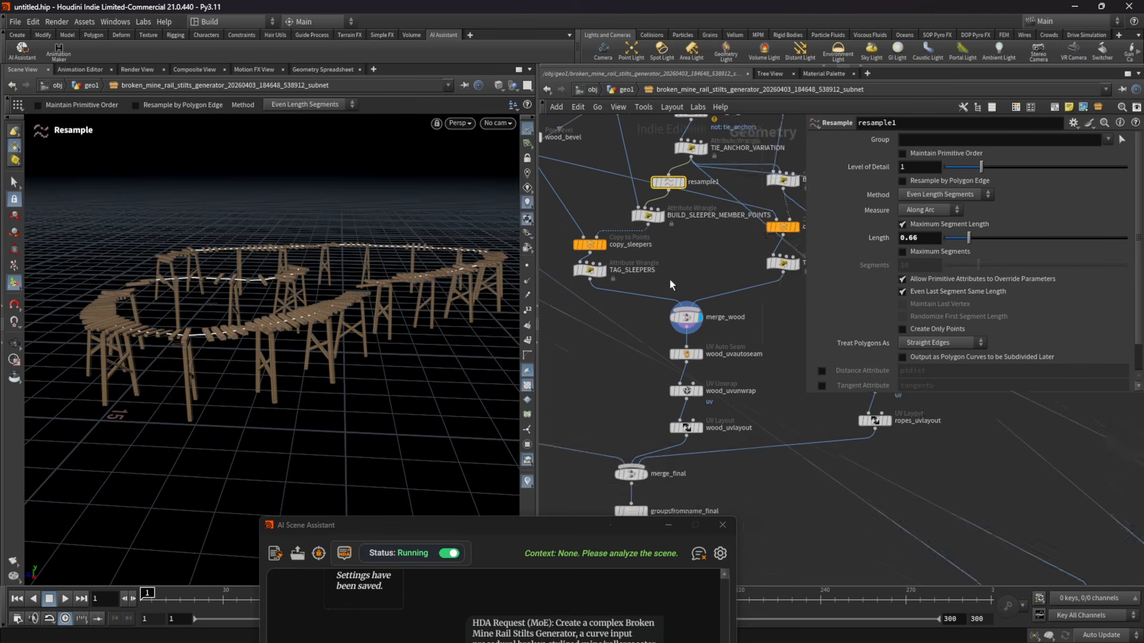
{"action": "middle_click_drag", "start_coordinate": [665, 281], "coordinate": [739, 379]}
{"action": "left_click_drag", "start_coordinate": [389, 259], "coordinate": [256, 321], "text": "alt"}
{"action": "scroll", "coordinate": [595, 179], "scroll_direction": "down", "scroll_amount": 1}
Step: Set the maximum segment length of resample_curve to 0.3
{"action": "middle_click_drag", "start_coordinate": [596, 179], "coordinate": [729, 390]}
{"action": "scroll", "coordinate": [663, 301], "scroll_direction": "up", "scroll_amount": 1}
{"action": "left_click", "coordinate": [659, 327]}
{"action": "left_click_drag", "start_coordinate": [962, 239], "coordinate": [956, 242]}
Step: Examine the ropes_uvlayout and wood_uvlayout results, then the merged geometry at merge_final
{"action": "scroll", "coordinate": [774, 417], "scroll_direction": "down", "scroll_amount": 4}
{"action": "middle_click_drag", "start_coordinate": [774, 477], "coordinate": [676, 237]}
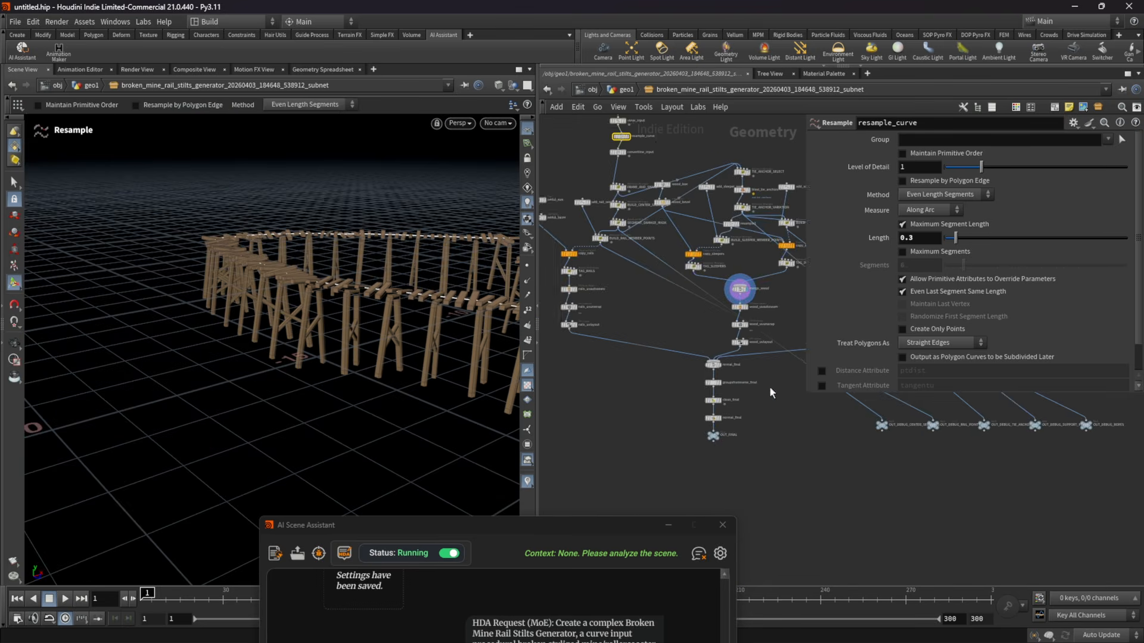
{"action": "middle_click_drag", "start_coordinate": [798, 331], "coordinate": [647, 323]}
{"action": "scroll", "coordinate": [690, 335], "scroll_direction": "up", "scroll_amount": 3}
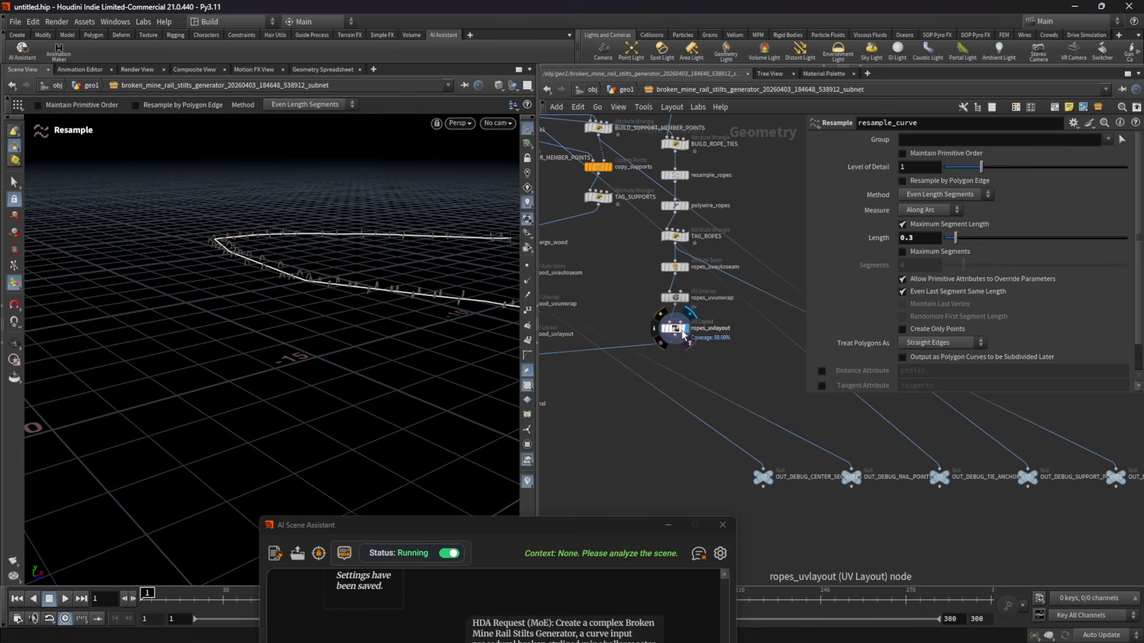
{"action": "left_click", "coordinate": [675, 328]}
{"action": "scroll", "coordinate": [759, 380], "scroll_direction": "down", "scroll_amount": 3}
{"action": "scroll", "coordinate": [733, 358], "scroll_direction": "up", "scroll_amount": 3}
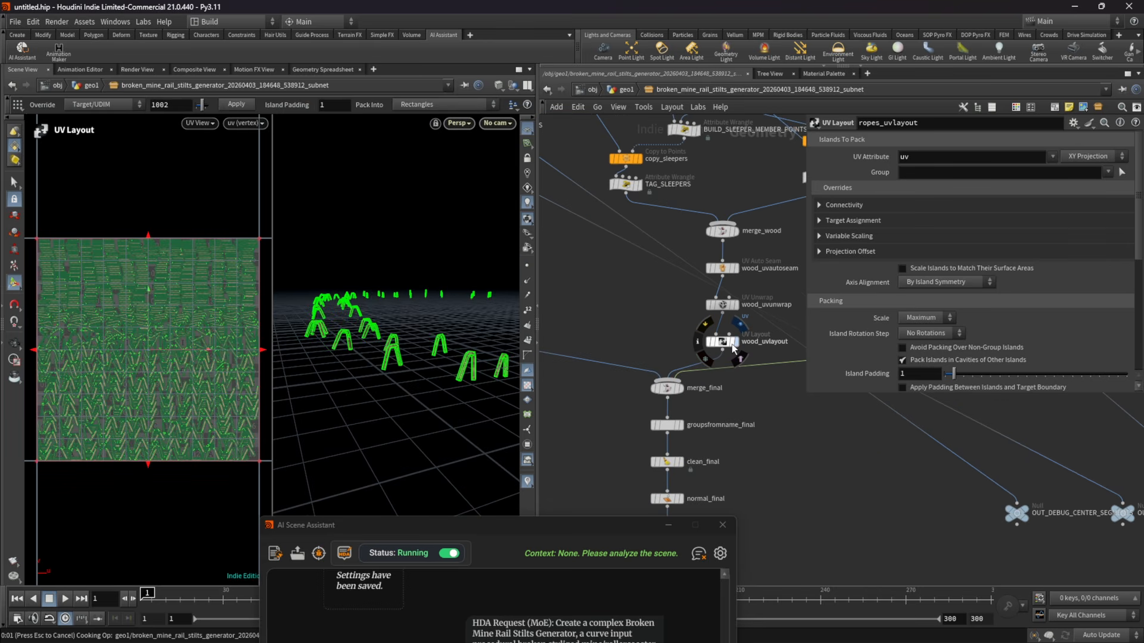
{"action": "left_click", "coordinate": [731, 345]}
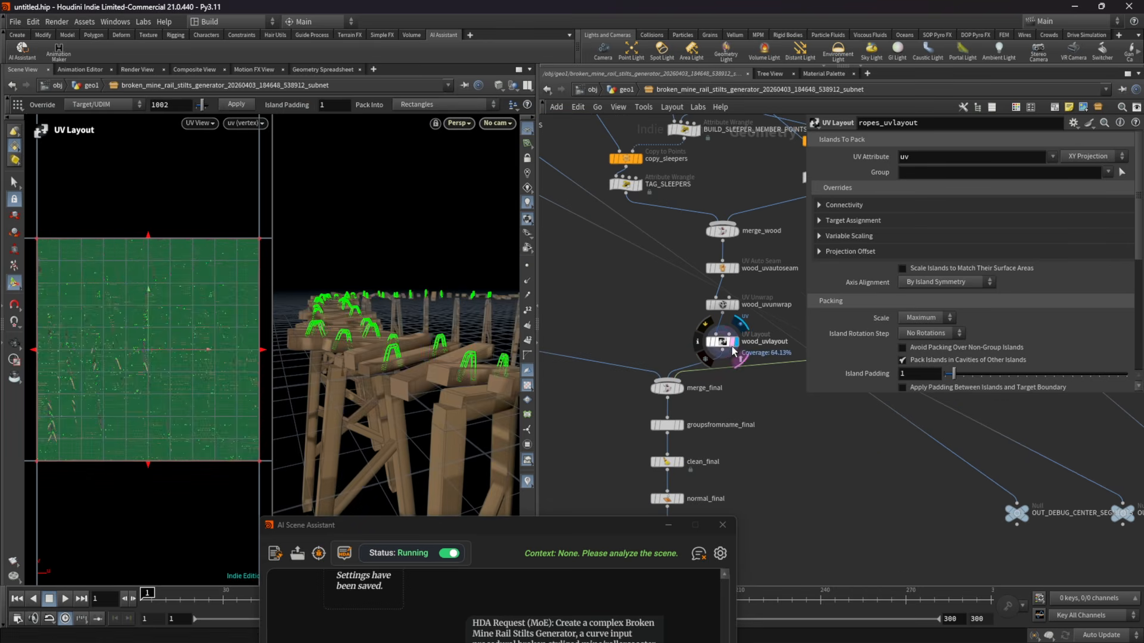
{"action": "left_click", "coordinate": [681, 390]}
{"action": "left_click_drag", "start_coordinate": [329, 306], "coordinate": [296, 309]}
{"action": "key", "text": "h"}
Step: Display drawcurve1 and add a Soft Transform node connected to its output
{"action": "scroll", "coordinate": [675, 239], "scroll_direction": "up", "scroll_amount": 6}
{"action": "mouse_move", "coordinate": [693, 302]}
{"action": "left_mouse_down"}
{"action": "mouse_move", "coordinate": [677, 265]}
{"action": "mouse_move", "coordinate": [682, 294]}
{"action": "left_mouse_up"}
{"action": "left_click", "coordinate": [687, 194]}
{"action": "left_click", "coordinate": [685, 196]}
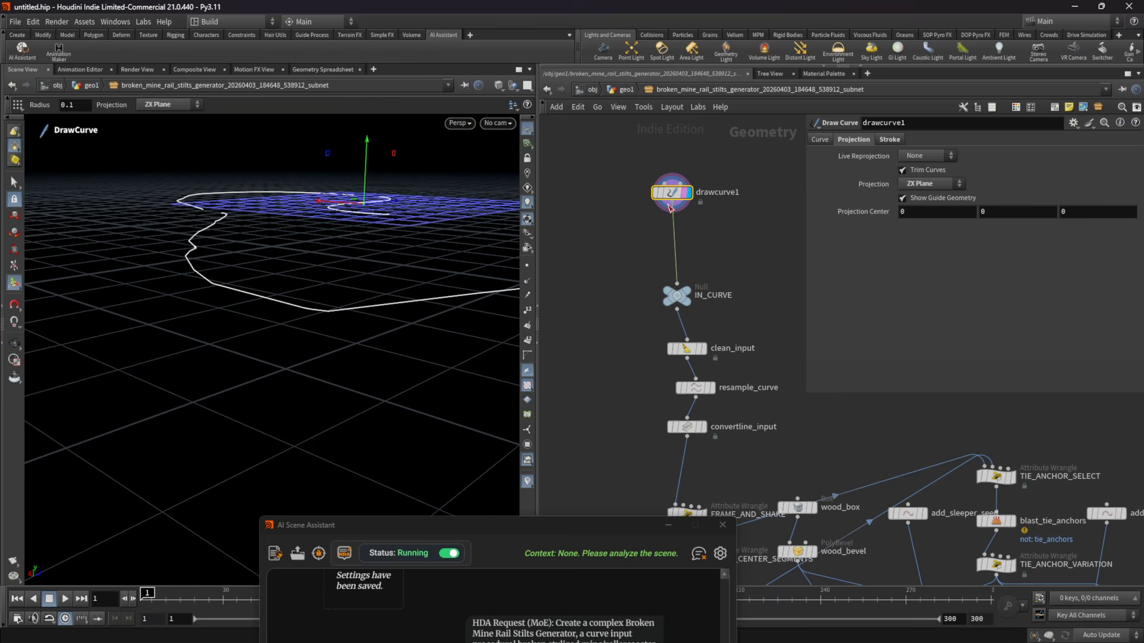
{"action": "key", "text": "Tab"}
{"action": "type", "text": "sof"}
{"action": "left_click", "coordinate": [740, 261]}
{"action": "left_click", "coordinate": [631, 230]}
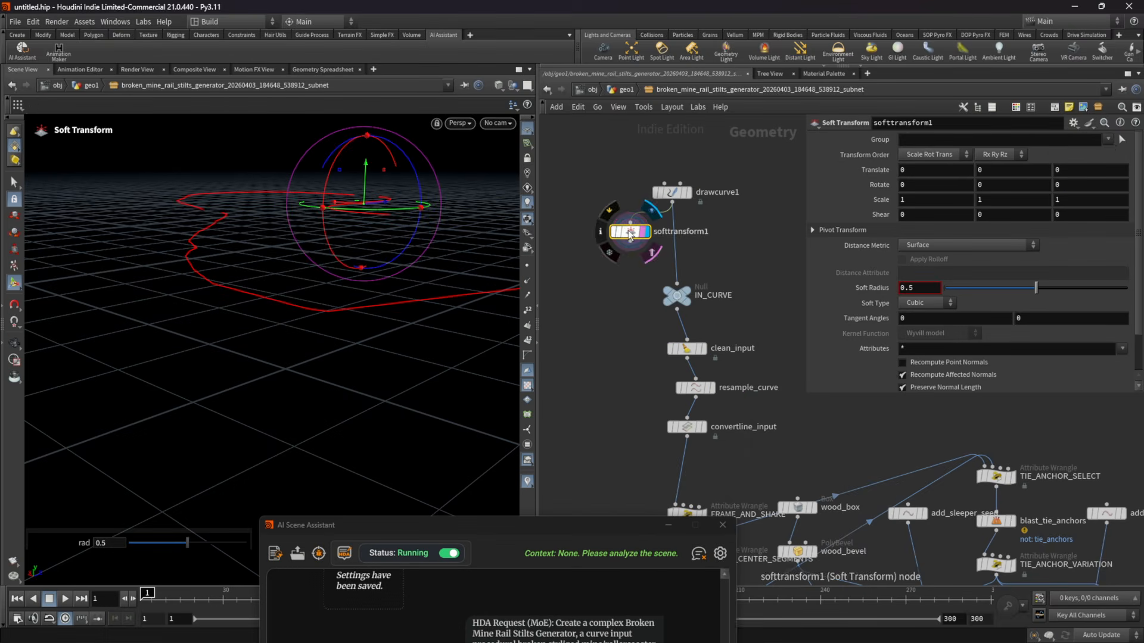
Step: Limit the Soft Transform to curve points 234-250, with a soft radius of 0.508 and a Y translation of 0.7
{"action": "left_click", "coordinate": [1121, 139]}
{"action": "left_click_drag", "start_coordinate": [168, 227], "coordinate": [250, 276]}
{"action": "key", "text": "Return"}
{"action": "mouse_move", "coordinate": [1036, 289]}
{"action": "left_mouse_down"}
{"action": "mouse_move", "coordinate": [1127, 291]}
{"action": "mouse_move", "coordinate": [1037, 288]}
{"action": "left_mouse_up"}
{"action": "middle_click_drag", "start_coordinate": [999, 170], "coordinate": [1020, 168]}
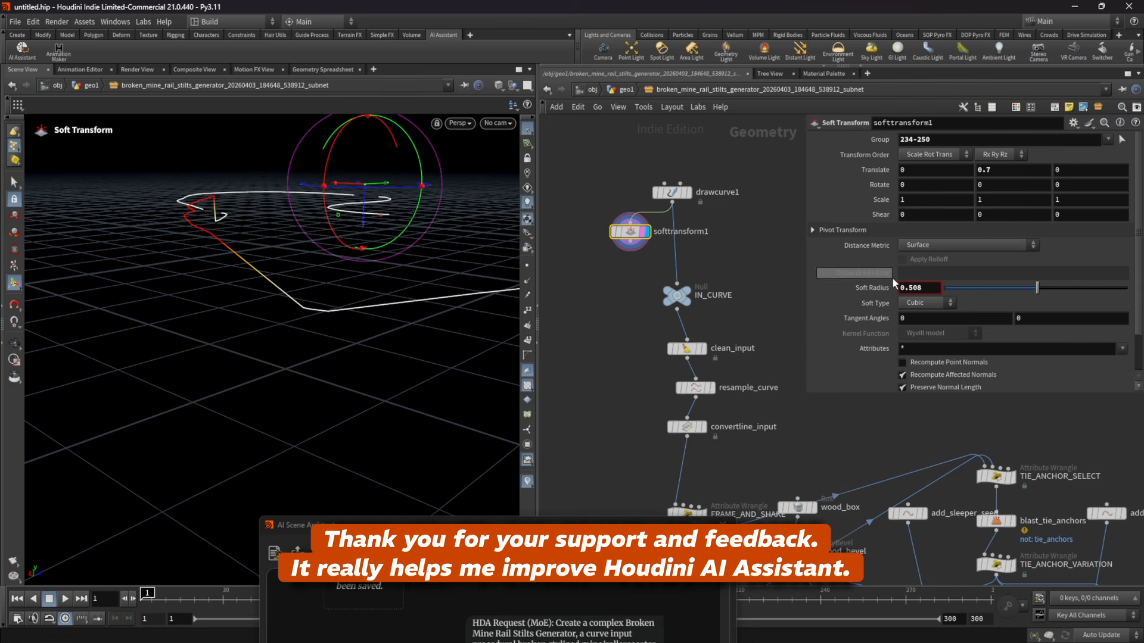
Step: Adjust the Soft Transform's soft radius and Y translation, and reselect the curve points in its group
{"action": "left_click", "coordinate": [927, 280]}
{"action": "middle_click_drag", "start_coordinate": [995, 171], "coordinate": [1061, 171]}
{"action": "left_click_drag", "start_coordinate": [167, 208], "coordinate": [203, 322], "text": "alt"}
{"action": "left_click", "coordinate": [1121, 139]}
{"action": "key", "text": "Return"}
Step: Display the OUT_FINAL result and wire the softtransform1 output into IN_CURVE
{"action": "scroll", "coordinate": [640, 322], "scroll_direction": "down", "scroll_amount": 4}
{"action": "middle_click_drag", "start_coordinate": [640, 324], "coordinate": [643, 178]}
{"action": "left_click", "coordinate": [654, 339]}
{"action": "left_click", "coordinate": [651, 349]}
{"action": "left_click_drag", "start_coordinate": [280, 251], "coordinate": [334, 256], "text": "alt"}
{"action": "scroll", "coordinate": [667, 333], "scroll_direction": "down", "scroll_amount": 4}
{"action": "middle_click_drag", "start_coordinate": [649, 196], "coordinate": [726, 369]}
{"action": "scroll", "coordinate": [639, 137], "scroll_direction": "up", "scroll_amount": 3}
{"action": "left_click", "coordinate": [588, 186]}
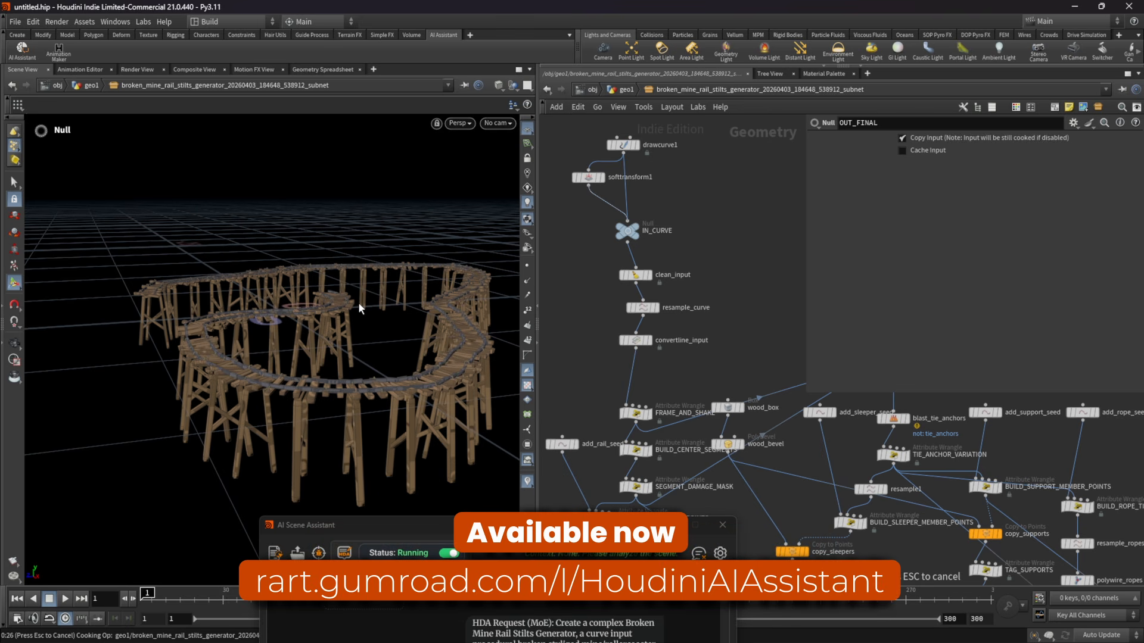
{"action": "key", "text": "Escape"}
Step: Insert a Match Size node between normal_final and OUT_FINAL, with Justify Y set to Min and Justify X and Z set to None
{"action": "left_click_drag", "start_coordinate": [359, 302], "coordinate": [280, 340]}
{"action": "scroll", "coordinate": [643, 287], "scroll_direction": "down", "scroll_amount": 6}
{"action": "scroll", "coordinate": [685, 473], "scroll_direction": "up", "scroll_amount": 6}
{"action": "key", "text": "Tab"}
{"action": "type", "text": "ma"}
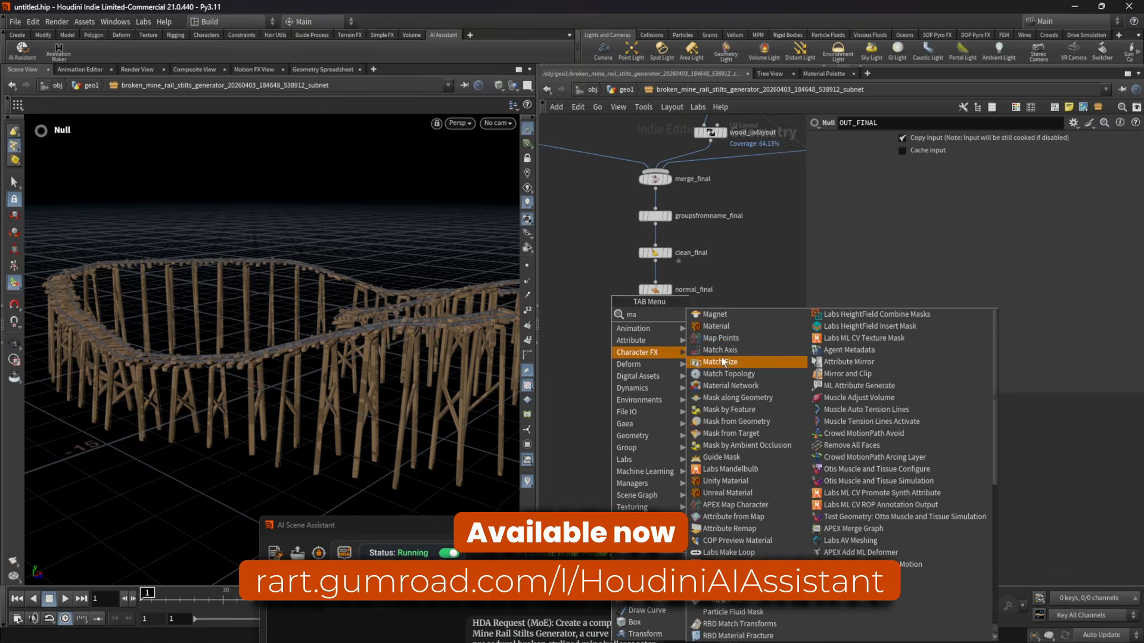
{"action": "left_click", "coordinate": [722, 361]}
{"action": "left_click", "coordinate": [923, 298]}
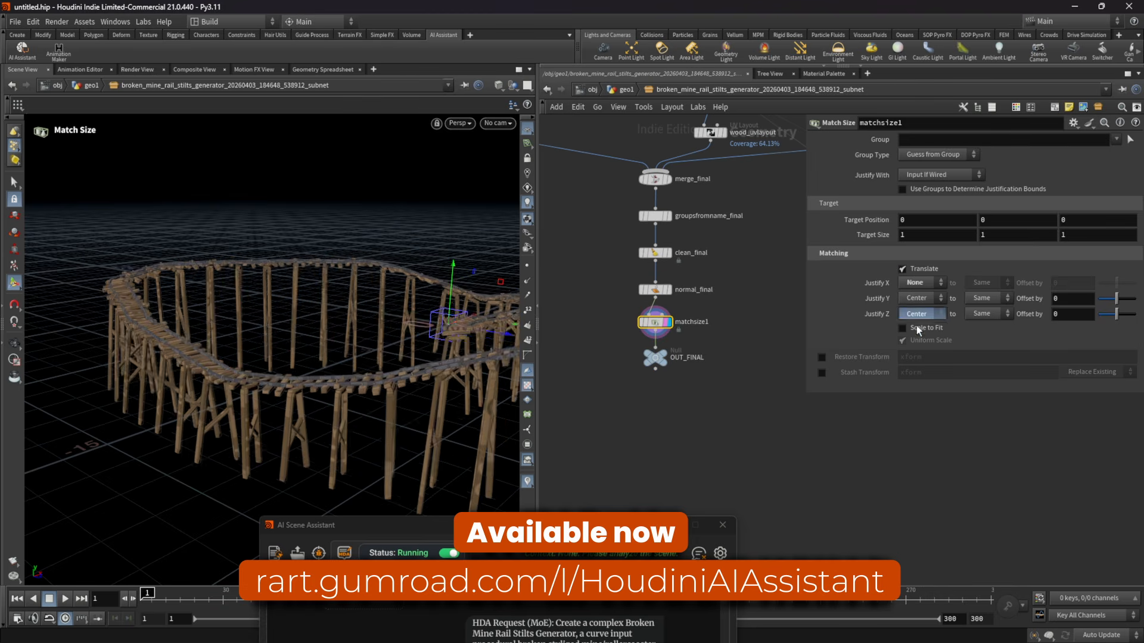
{"action": "left_click", "coordinate": [916, 325]}
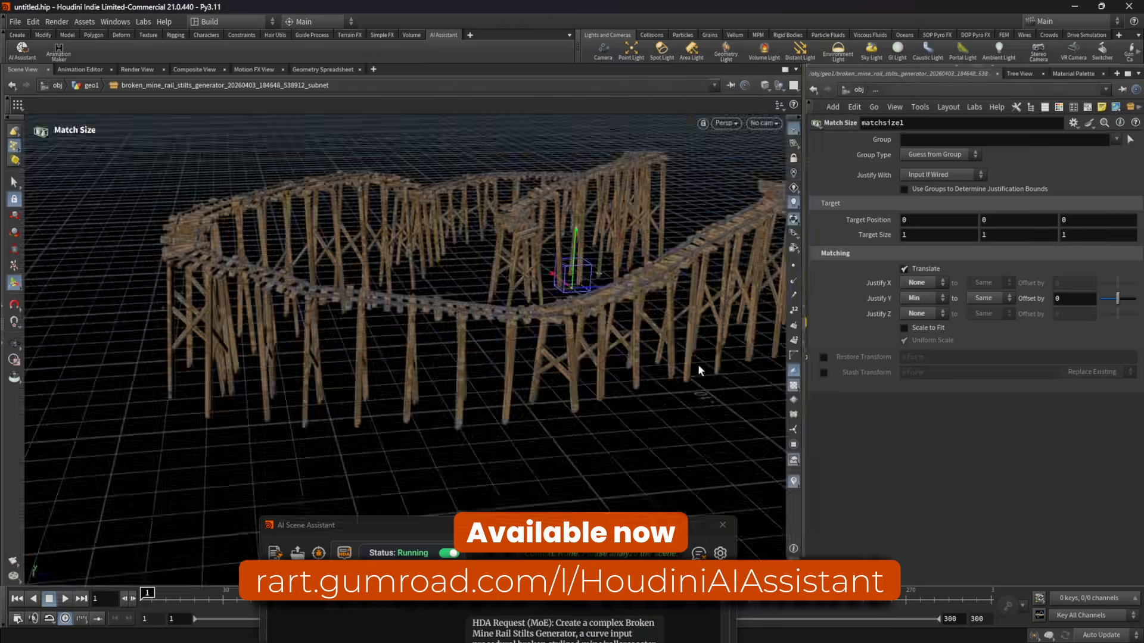
Step: Examine the mine rail structure from several angles and review the generator prompt in the AI Scene Assistant chat
{"action": "left_click_drag", "start_coordinate": [698, 365], "coordinate": [334, 296], "text": "alt"}
{"action": "right_click_drag", "start_coordinate": [334, 296], "coordinate": [524, 171], "text": "alt"}
{"action": "left_click_drag", "start_coordinate": [524, 171], "coordinate": [397, 240]}
{"action": "right_click_drag", "start_coordinate": [396, 240], "coordinate": [423, 298]}
{"action": "left_click_drag", "start_coordinate": [424, 299], "coordinate": [387, 316]}
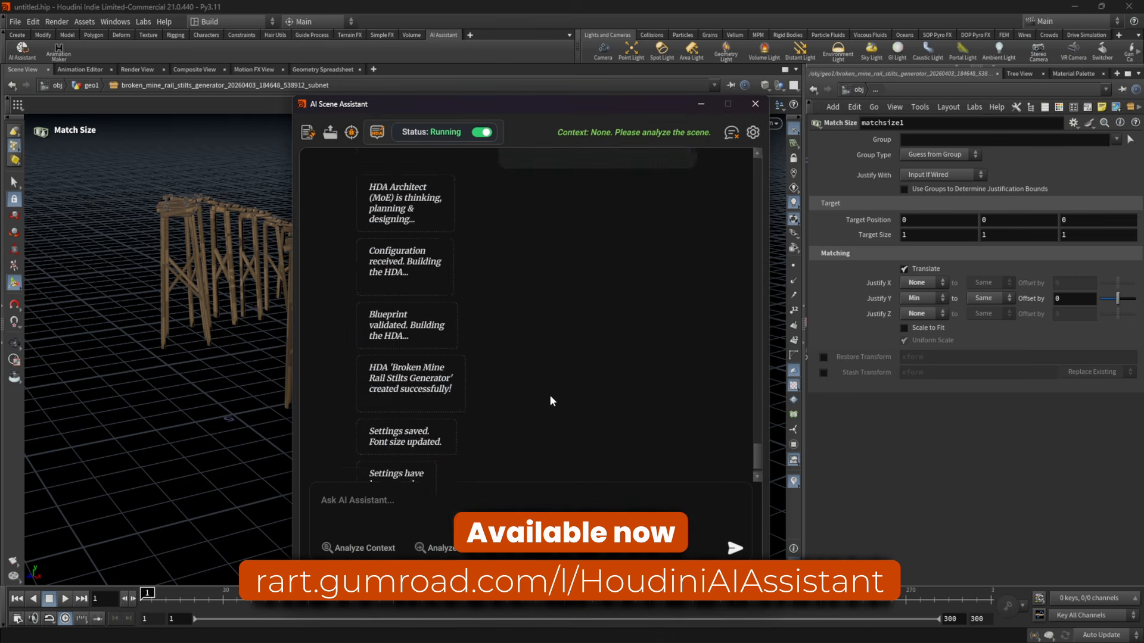
{"action": "scroll", "coordinate": [592, 267], "scroll_direction": "up", "scroll_amount": 5}
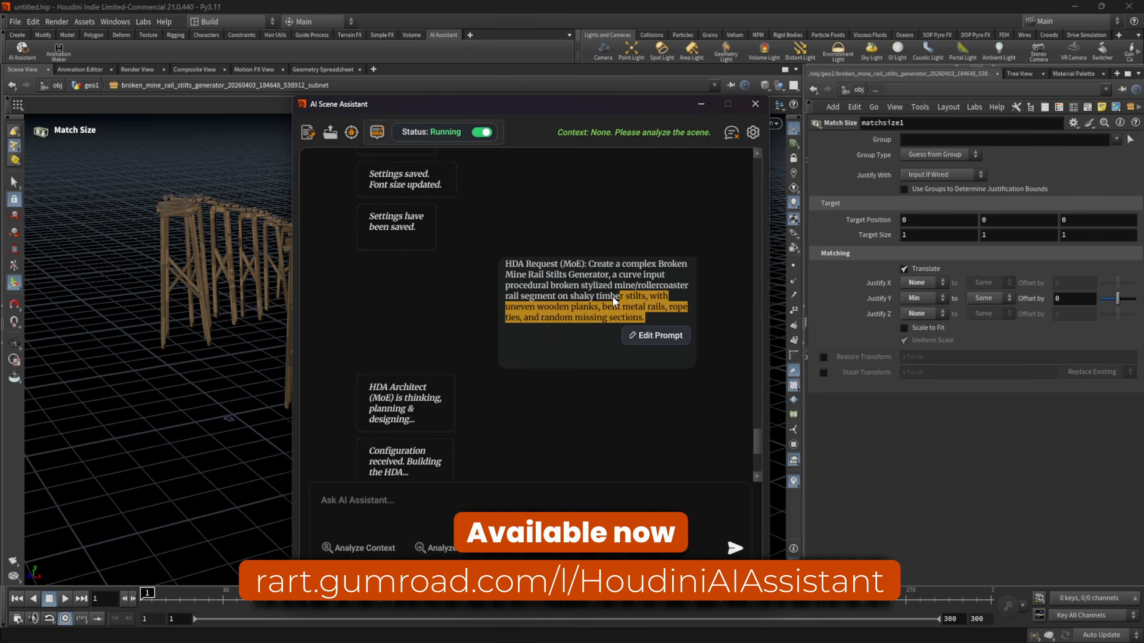
{"action": "left_click_drag", "start_coordinate": [641, 320], "coordinate": [506, 264]}
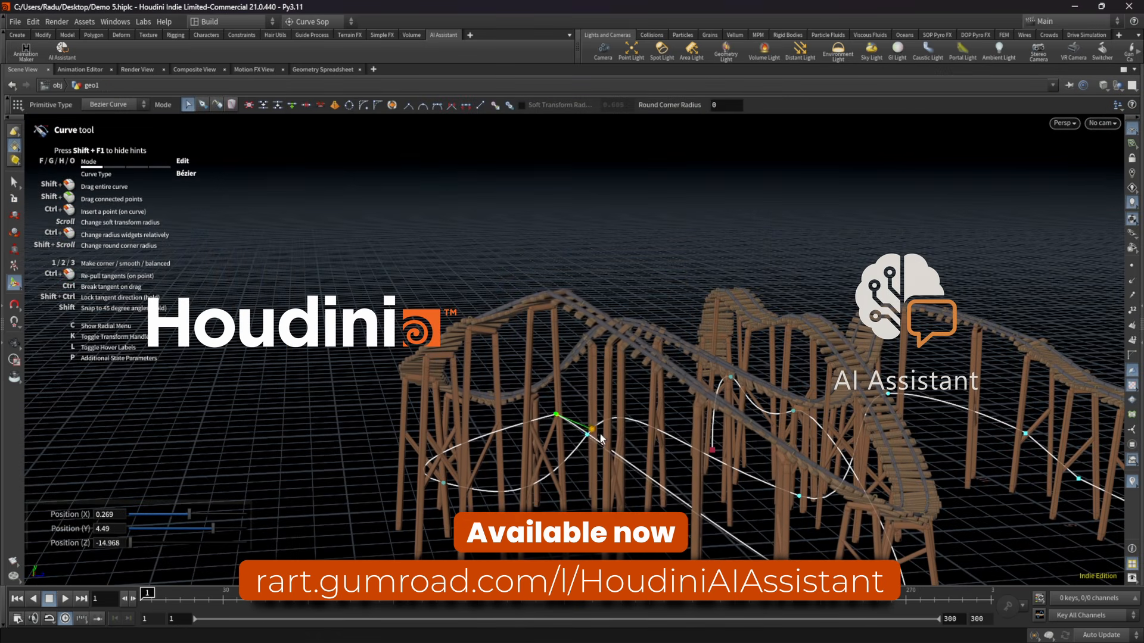
Step: Reshape the Bézier track curve in Demo 5 by moving a point and pulling its tangent handle to about X -0.208, Y 3.261, Z -18.823
{"action": "left_click_drag", "start_coordinate": [555, 414], "coordinate": [471, 396], "text": "ctrl"}
{"action": "left_click_drag", "start_coordinate": [557, 418], "coordinate": [567, 508]}
{"action": "left_click_drag", "start_coordinate": [624, 375], "coordinate": [514, 420], "text": "alt"}
{"action": "key", "text": "Return"}
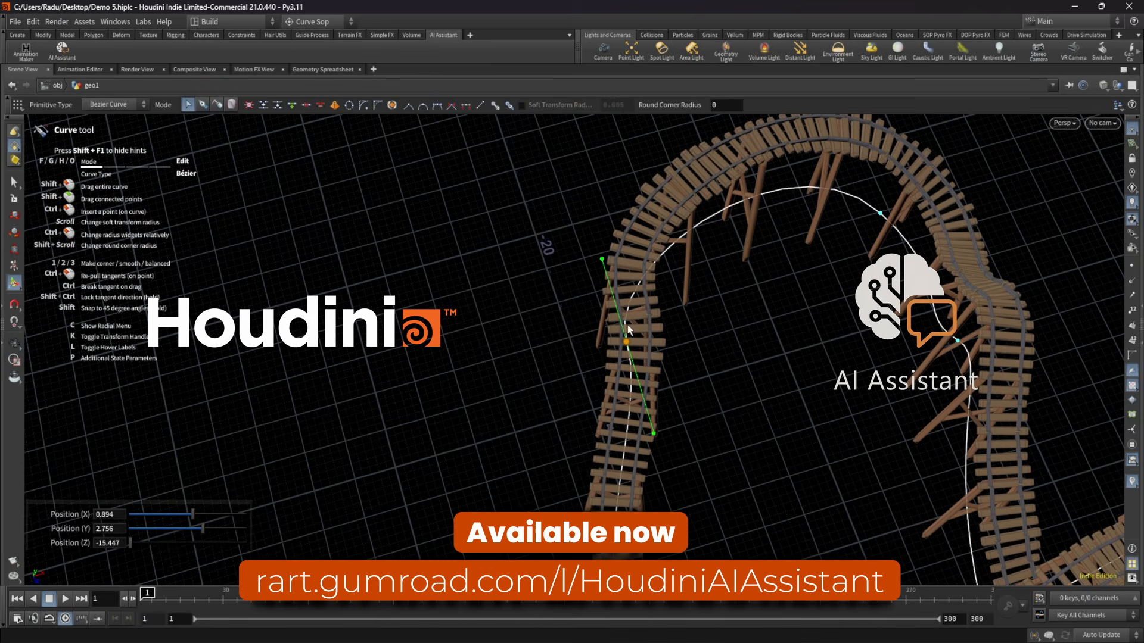
{"action": "left_click_drag", "start_coordinate": [605, 261], "coordinate": [533, 210]}
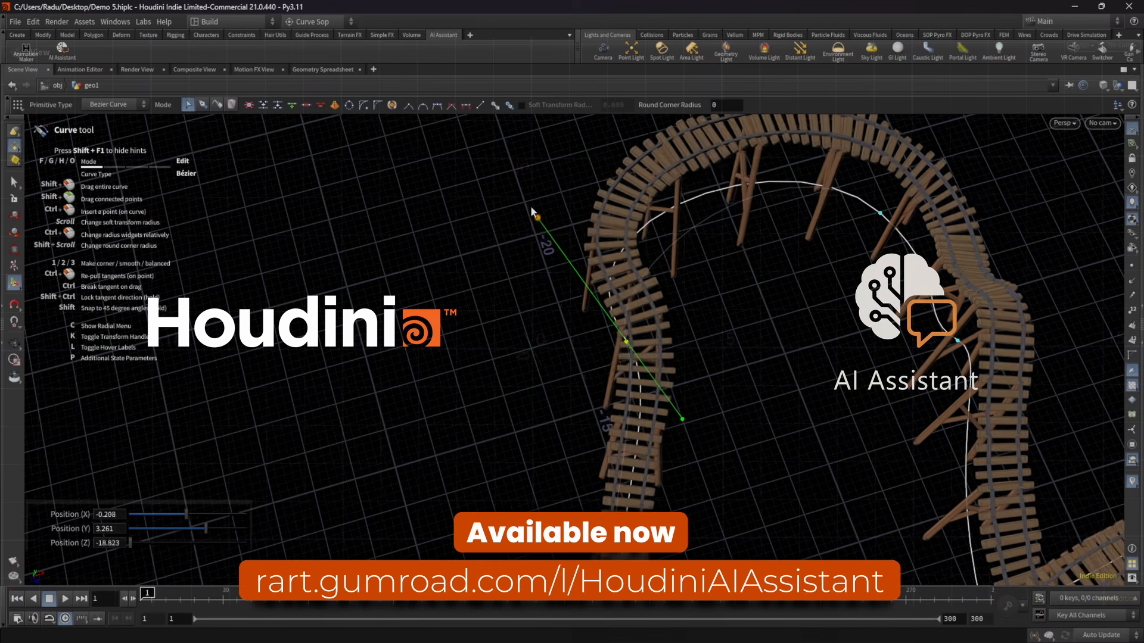